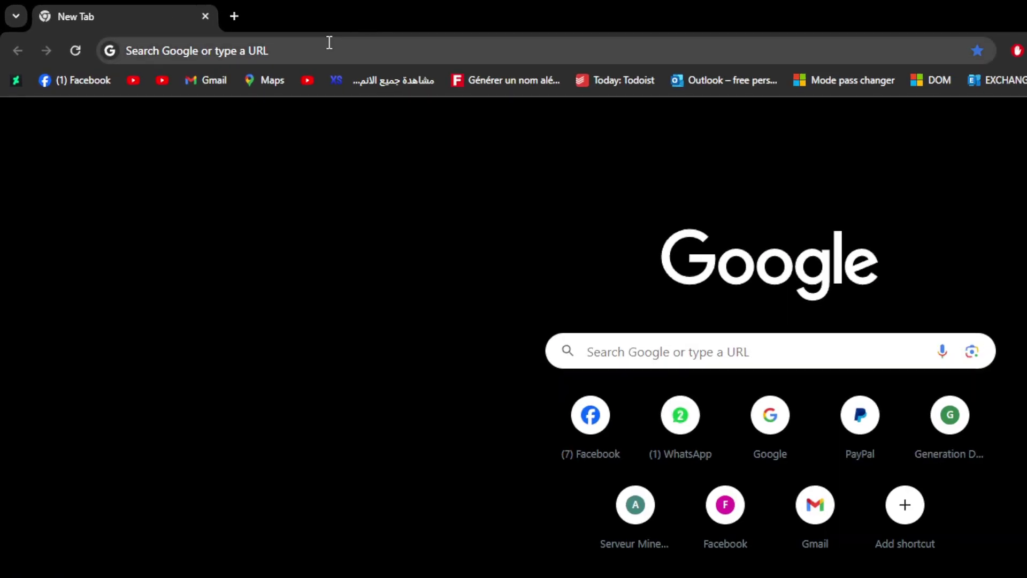
Step: Open shopify.com by typing 'sho' in Chrome's address bar and accepting the completion
{"action": "left_click", "coordinate": [329, 43]}
{"action": "type", "text": "sho"}
{"action": "key", "text": "Return"}
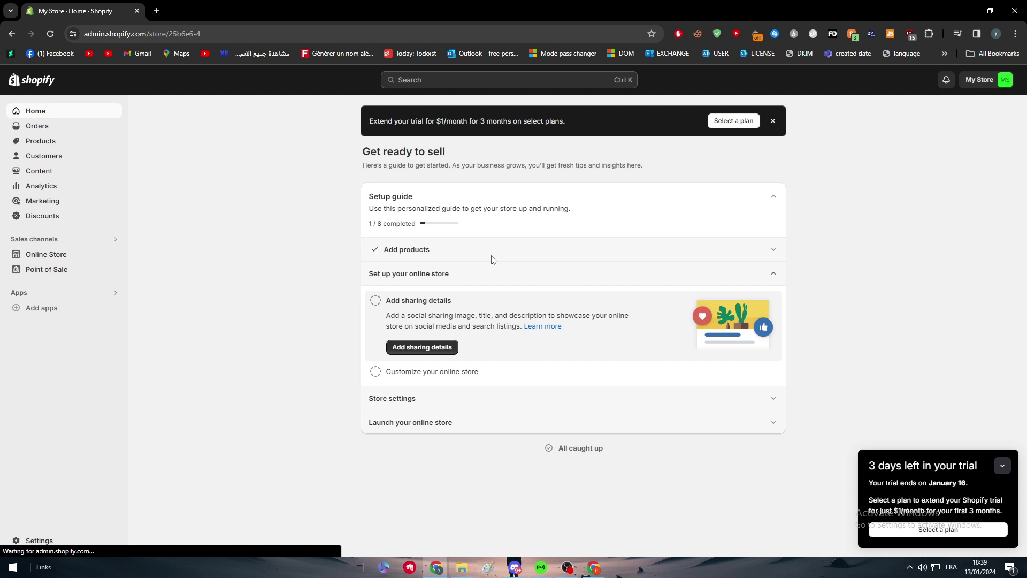
Step: Collapse the trial reminder and open the Products list showing Iphone 15 and Women Shoes
{"action": "left_click", "coordinate": [1002, 466]}
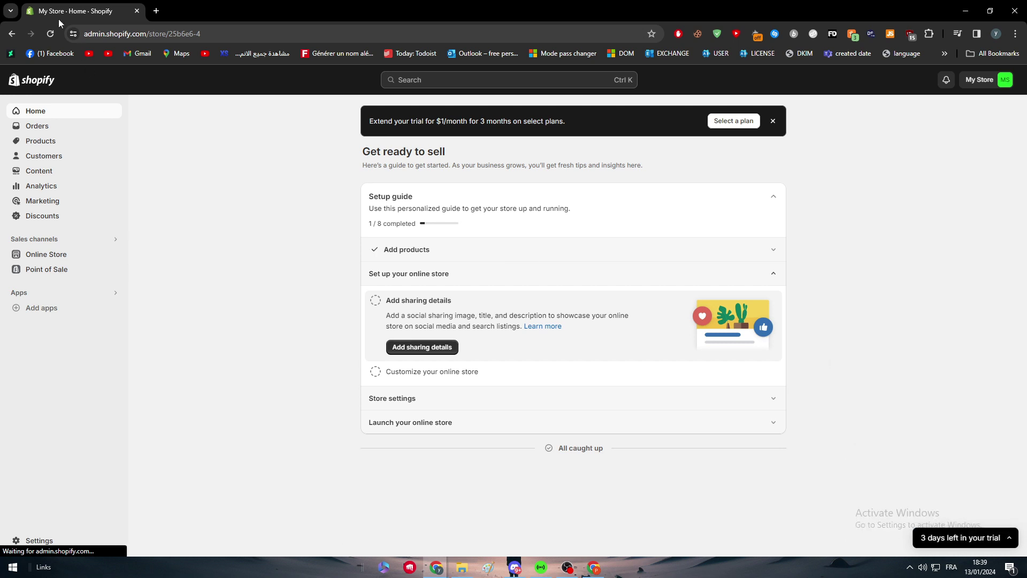
{"action": "left_click", "coordinate": [908, 567]}
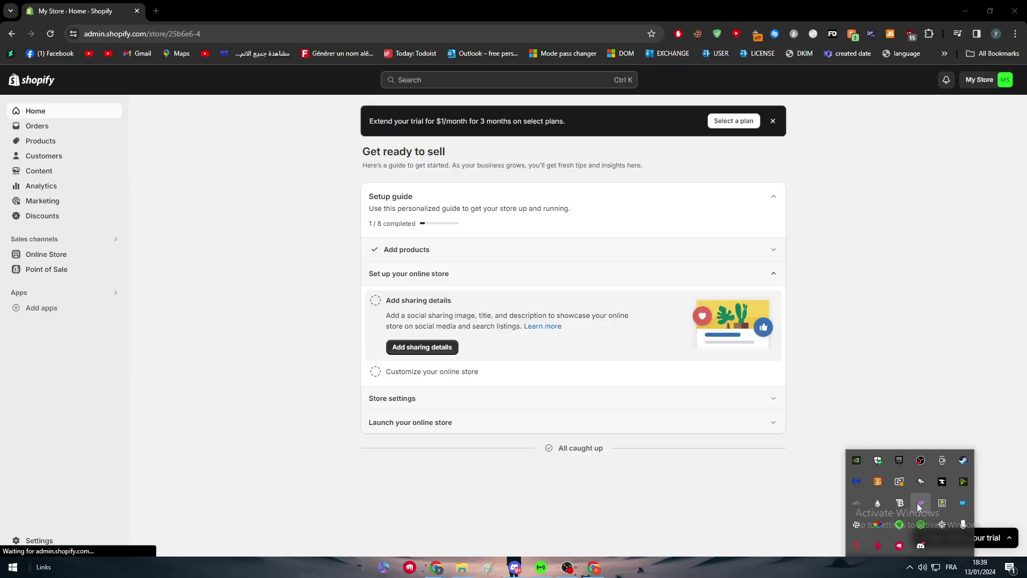
{"action": "left_click", "coordinate": [920, 502]}
{"action": "left_click_drag", "start_coordinate": [162, 49], "coordinate": [1026, 577]}
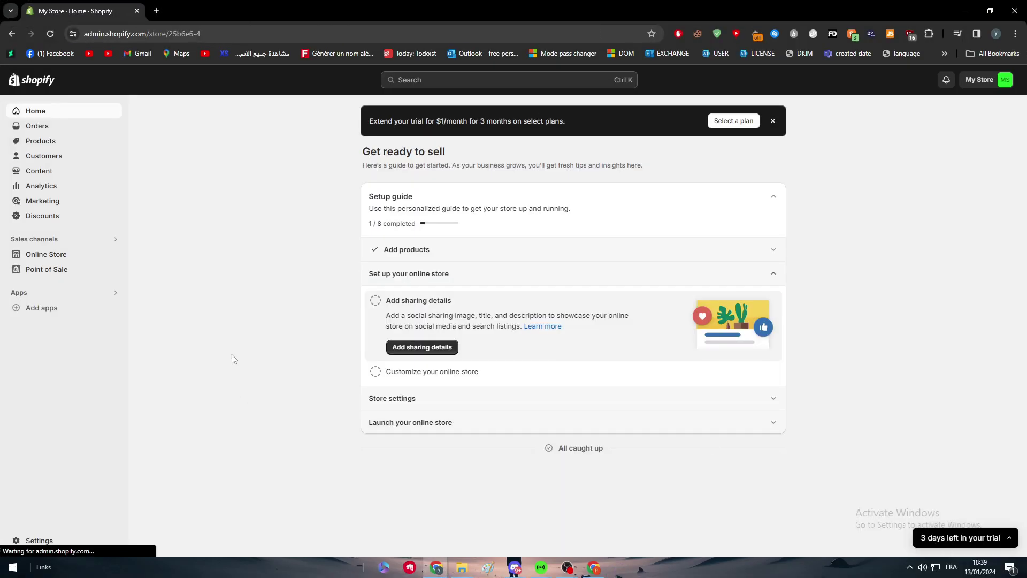
{"action": "left_click", "coordinate": [45, 146]}
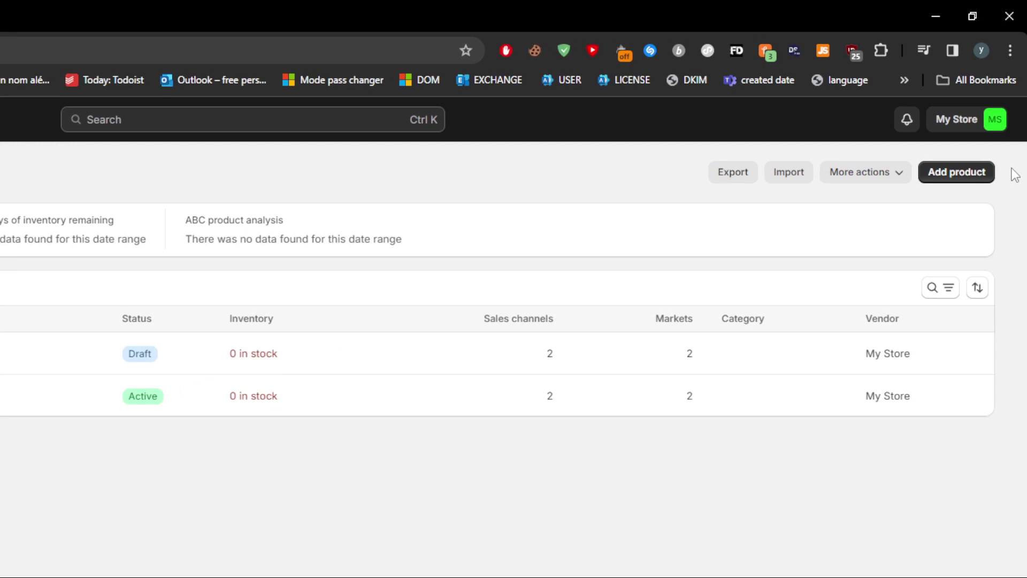
{"action": "left_click", "coordinate": [955, 172]}
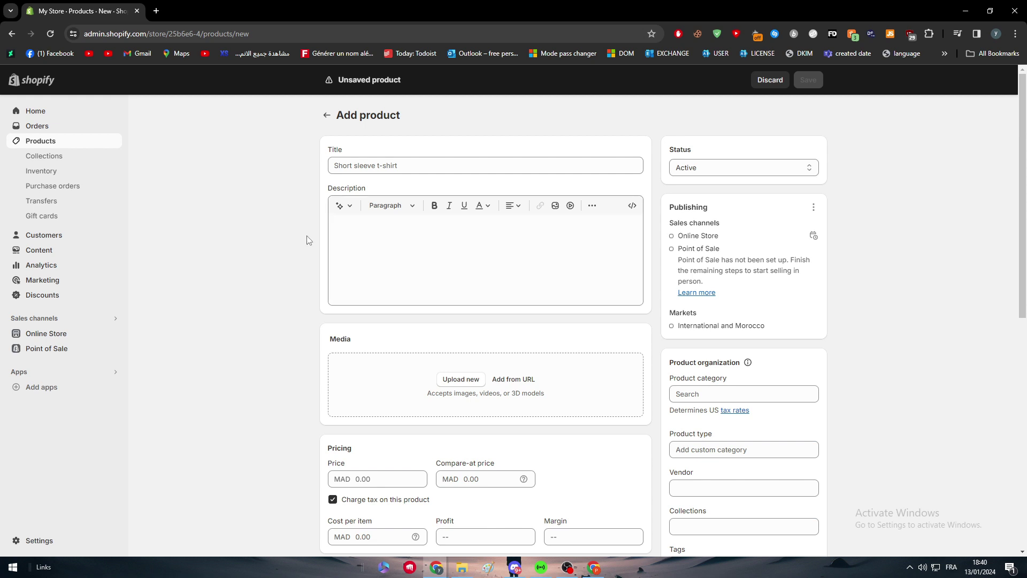
{"action": "scroll", "coordinate": [307, 238], "scroll_direction": "down", "scroll_amount": 2}
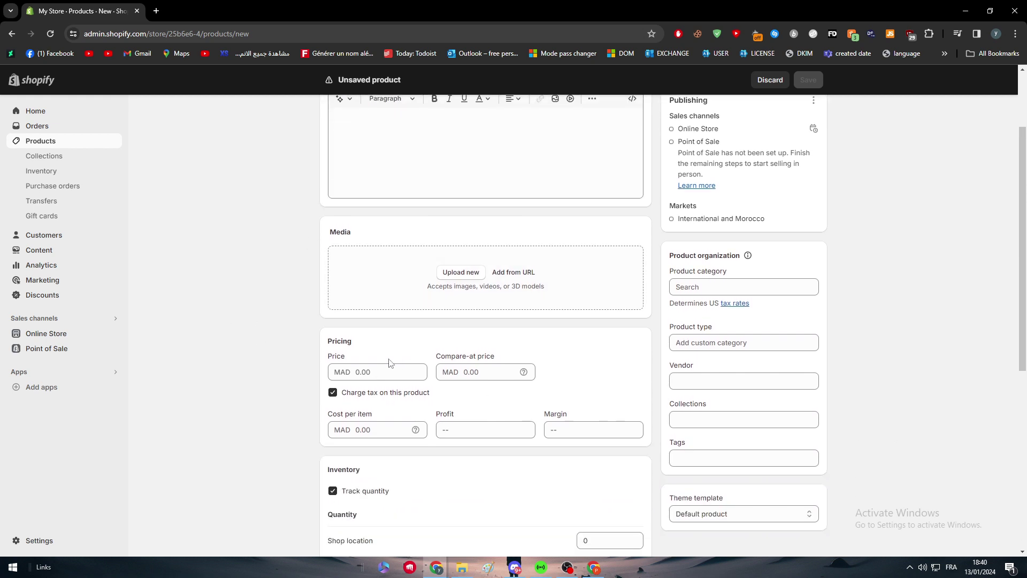
{"action": "scroll", "coordinate": [389, 363], "scroll_direction": "down", "scroll_amount": 6}
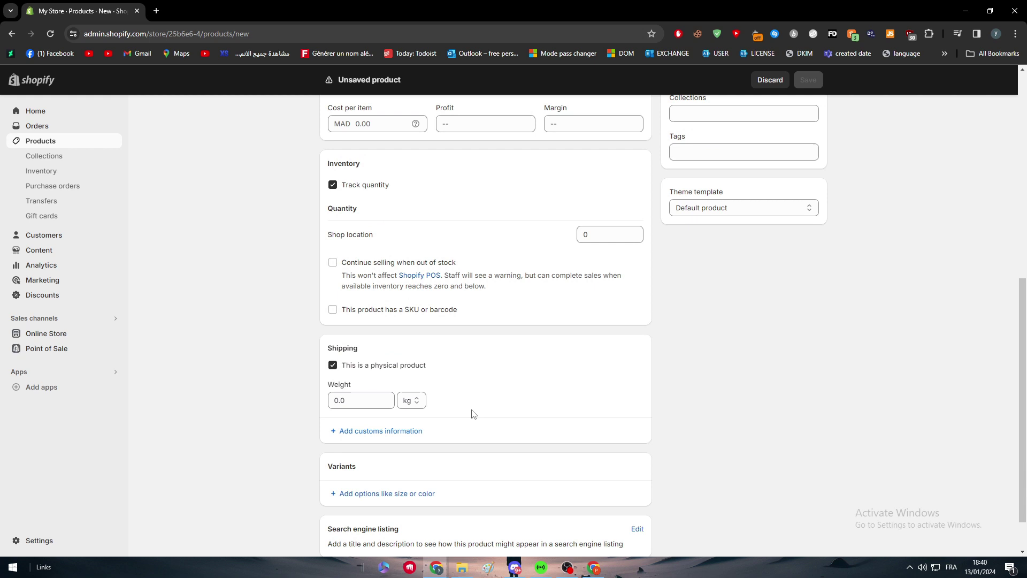
{"action": "scroll", "coordinate": [472, 413], "scroll_direction": "down", "scroll_amount": 1}
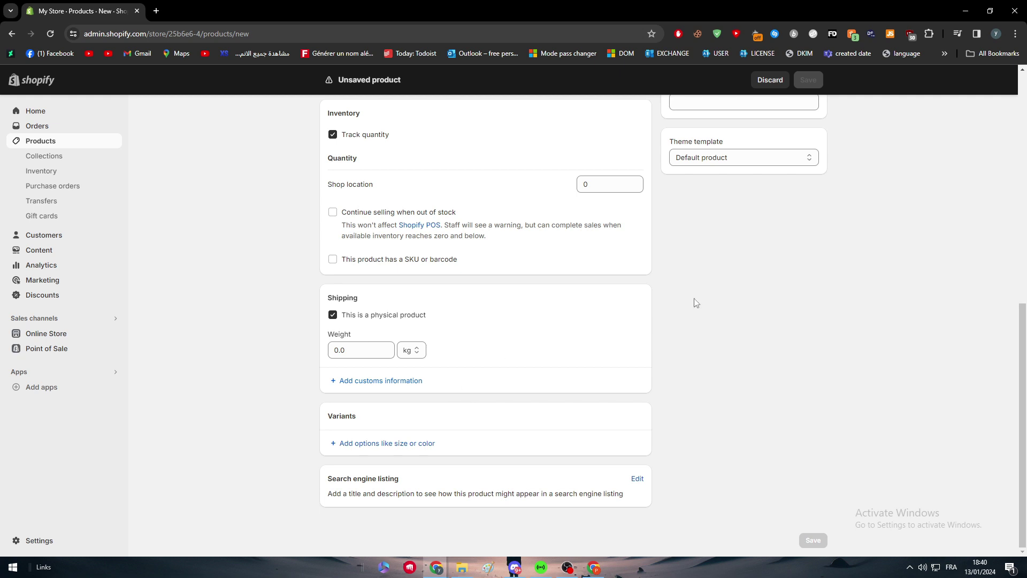
{"action": "scroll", "coordinate": [695, 302], "scroll_direction": "up", "scroll_amount": 7}
{"action": "scroll", "coordinate": [893, 342], "scroll_direction": "down", "scroll_amount": 3}
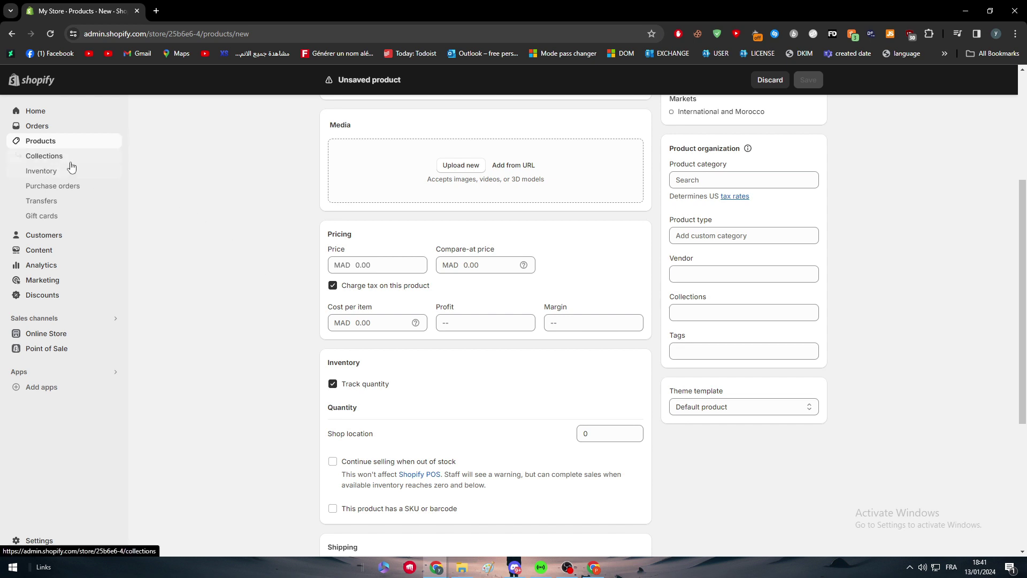
{"action": "left_click", "coordinate": [49, 145]}
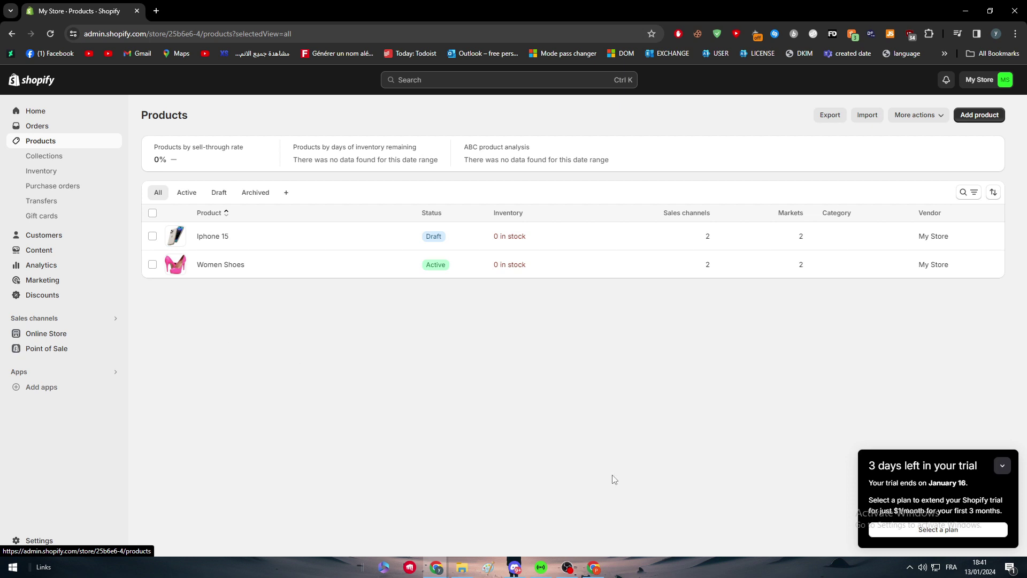
Step: In a second Chrome window, search 'snapshat ads' and open the Snapchat Ads sign-up form
{"action": "middle_click", "coordinate": [599, 572]}
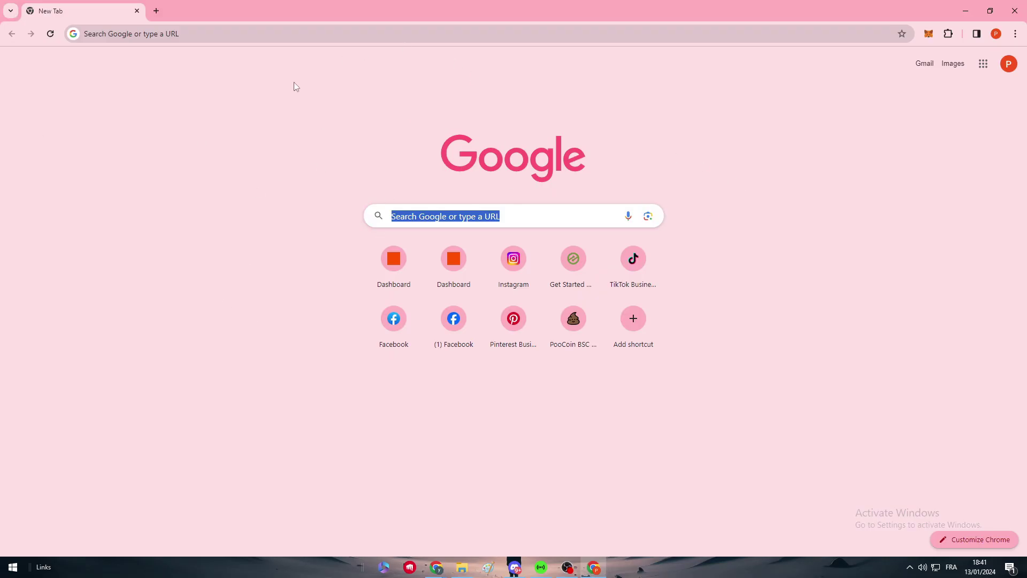
{"action": "left_click", "coordinate": [273, 39]}
{"action": "type", "text": "sn"}
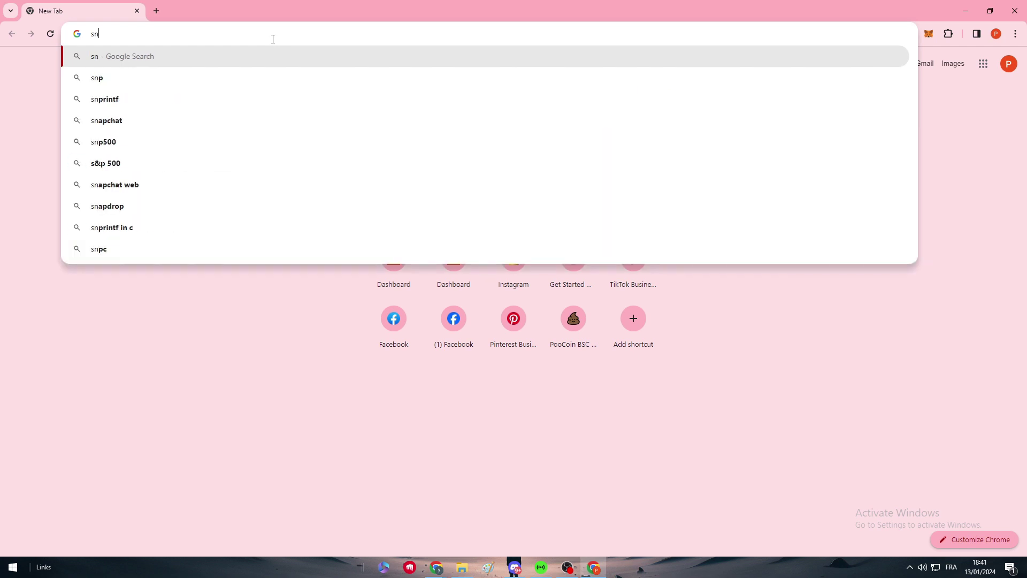
{"action": "type", "text": "apshat ads"}
{"action": "key", "text": "Return"}
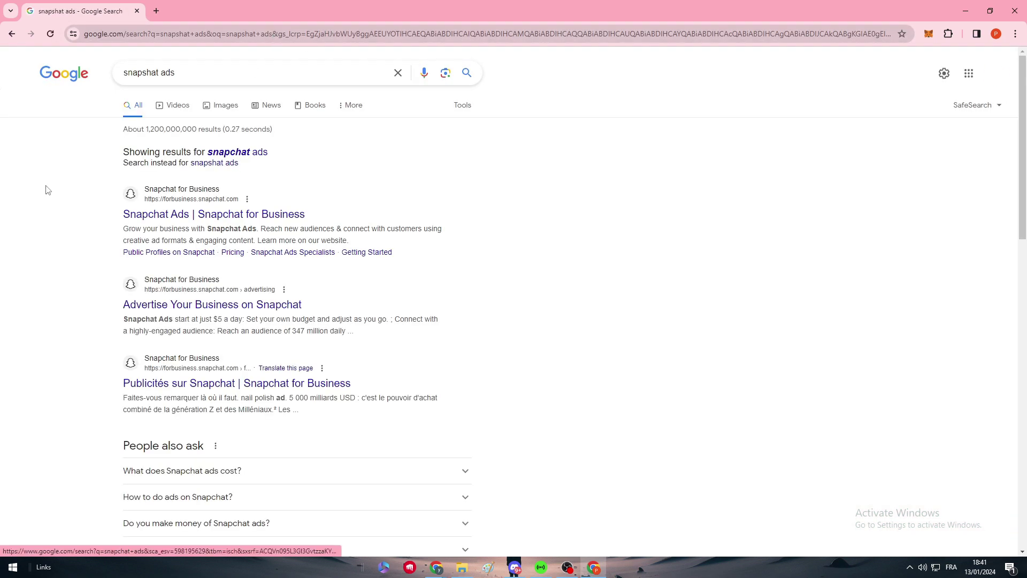
{"action": "left_click", "coordinate": [227, 220]}
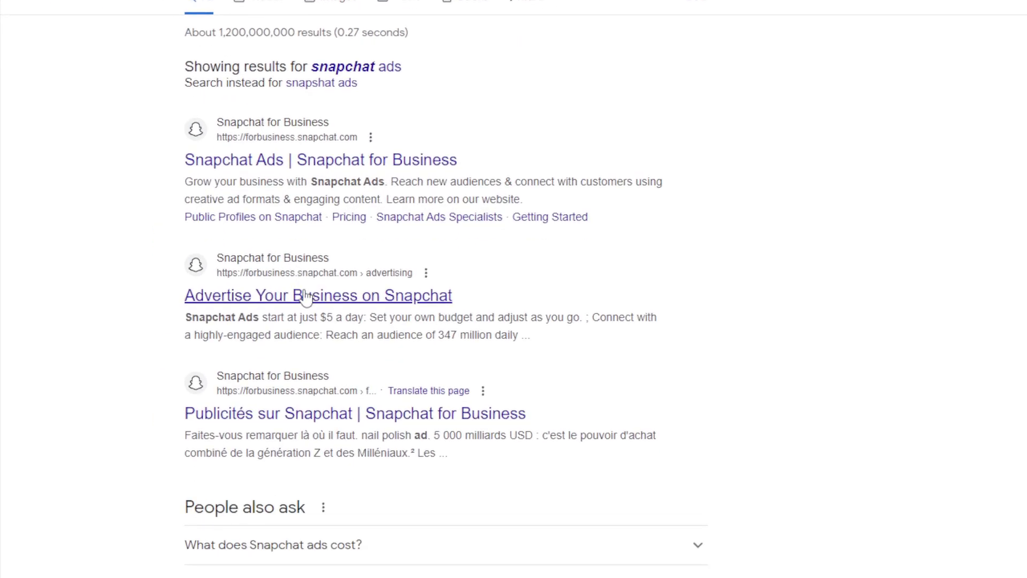
{"action": "left_click", "coordinate": [296, 160]}
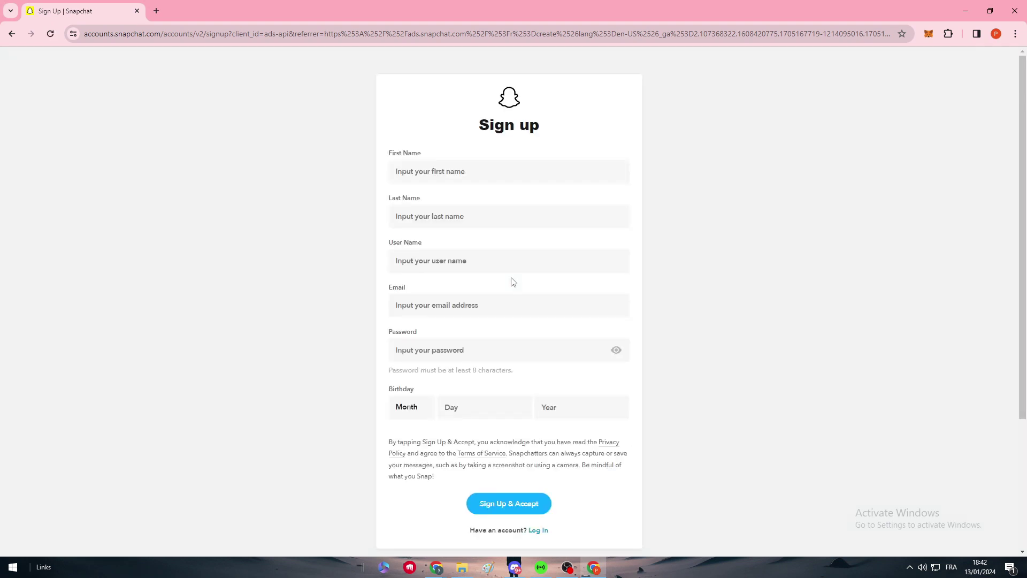
Step: Autofill first name, last name, username and e-mail, and accept the suggested strong password
{"action": "left_click", "coordinate": [455, 177]}
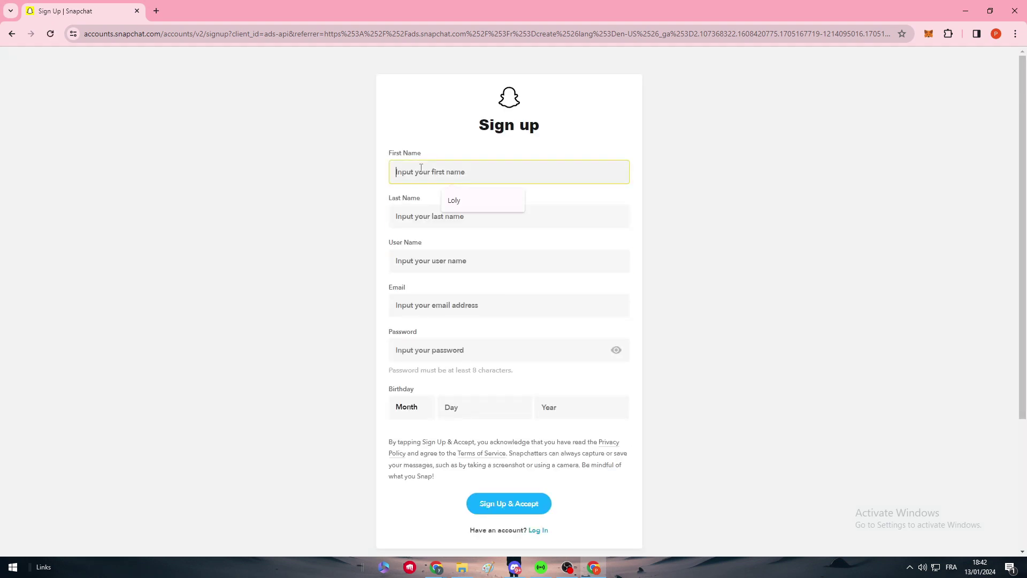
{"action": "left_click", "coordinate": [488, 202]}
{"action": "left_click", "coordinate": [487, 211]}
{"action": "left_click", "coordinate": [467, 248]}
{"action": "left_click", "coordinate": [469, 261]}
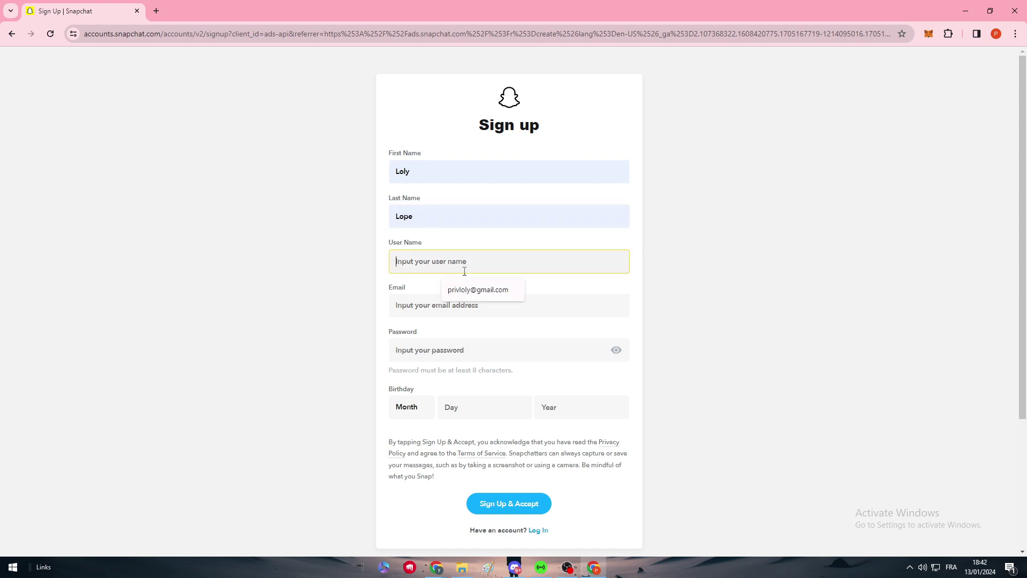
{"action": "left_click", "coordinate": [466, 291]}
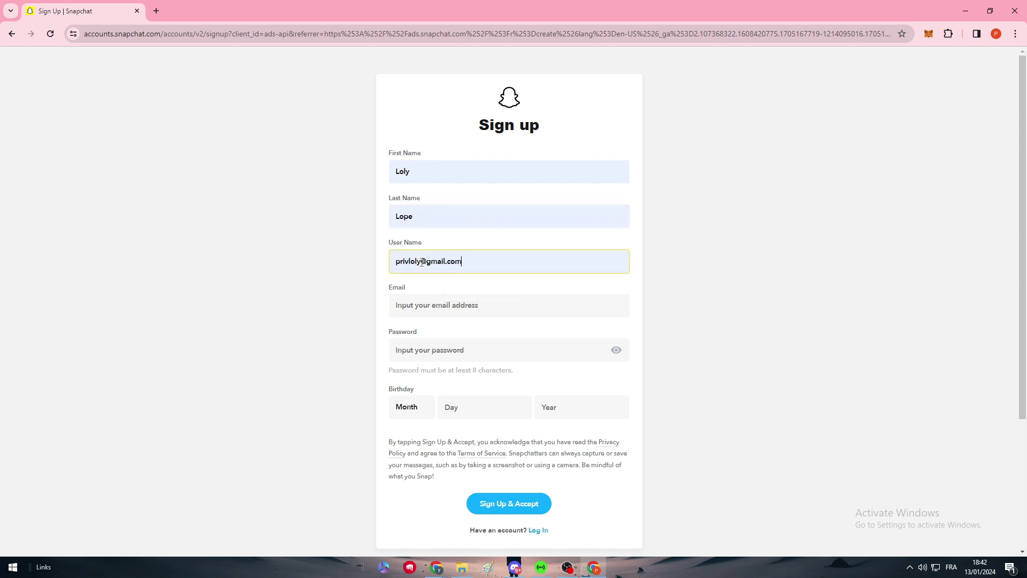
{"action": "left_click", "coordinate": [467, 313]}
{"action": "left_click", "coordinate": [478, 333]}
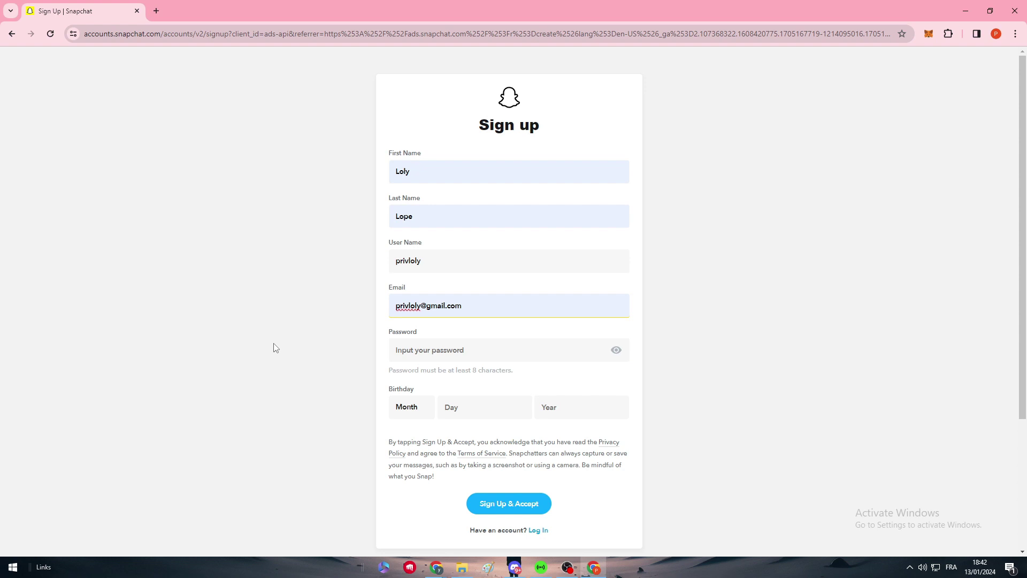
{"action": "left_click", "coordinate": [485, 355]}
{"action": "left_click", "coordinate": [557, 379]}
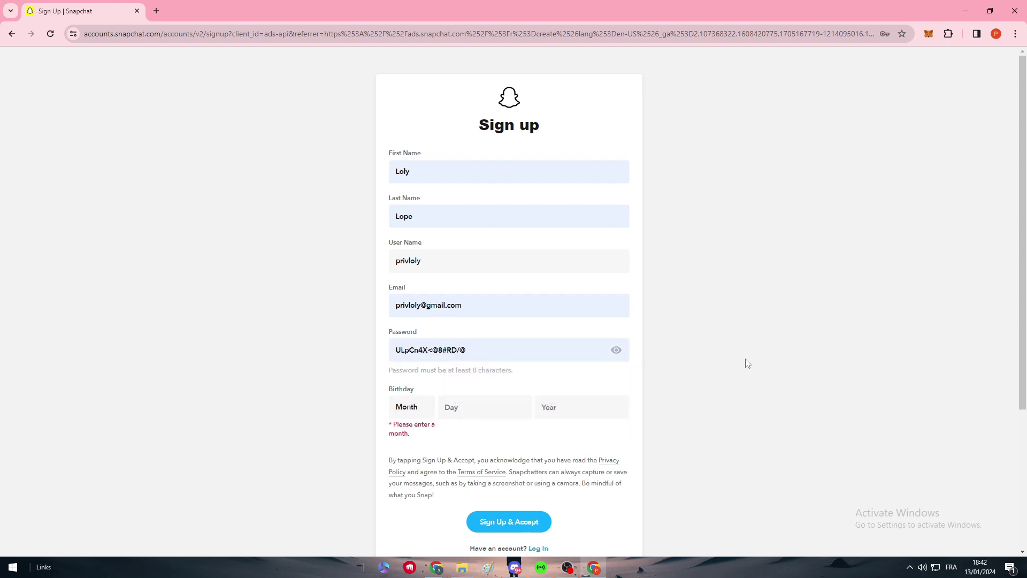
Step: Set birth month to May, submit, replace the taken username with a new one, and resubmit
{"action": "left_click", "coordinate": [406, 407]}
{"action": "left_click", "coordinate": [403, 467]}
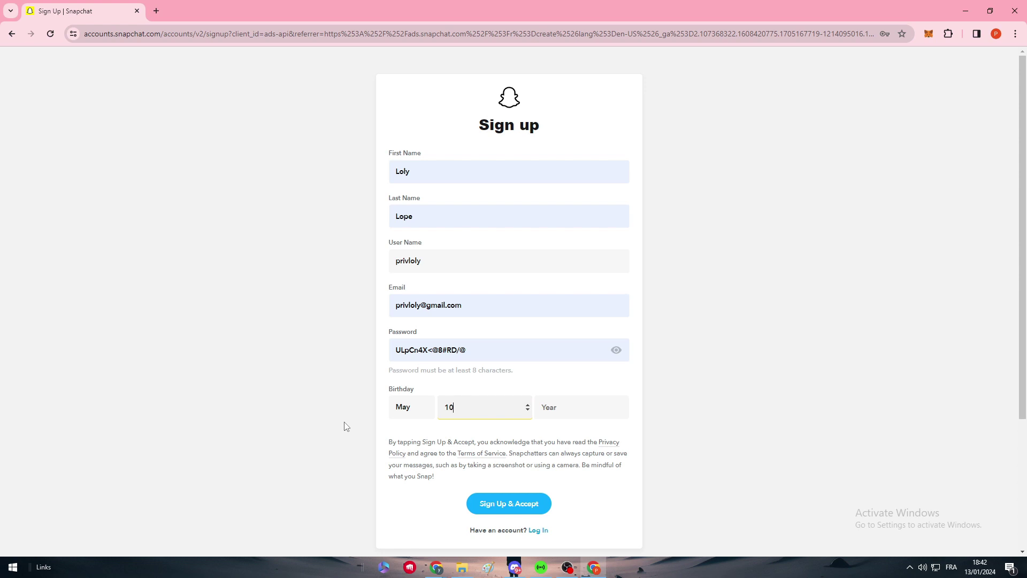
{"action": "left_click", "coordinate": [582, 417]}
{"action": "scroll", "coordinate": [583, 416], "scroll_direction": "down", "scroll_amount": 1}
{"action": "left_click", "coordinate": [533, 460]}
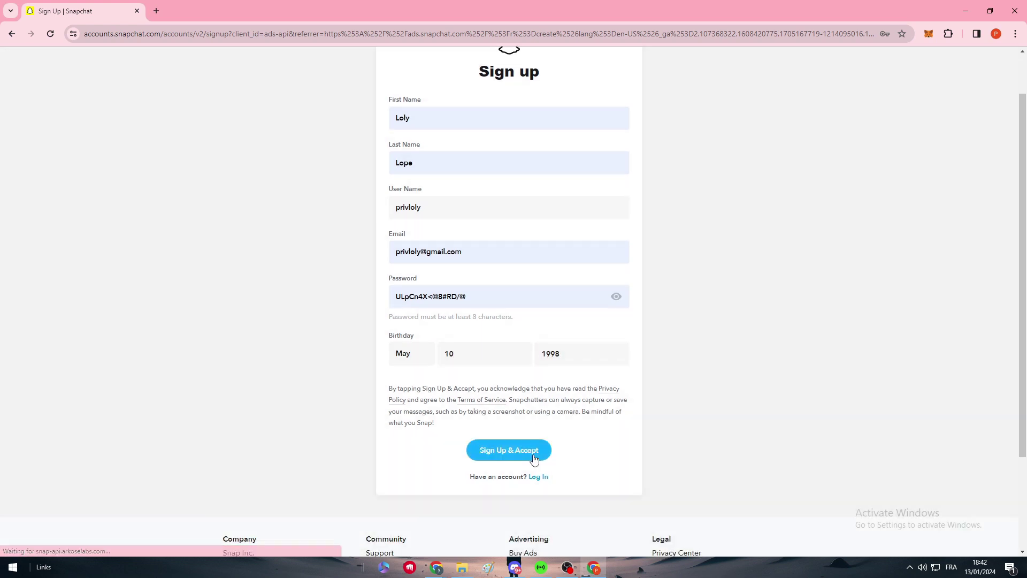
{"action": "left_click", "coordinate": [456, 226]}
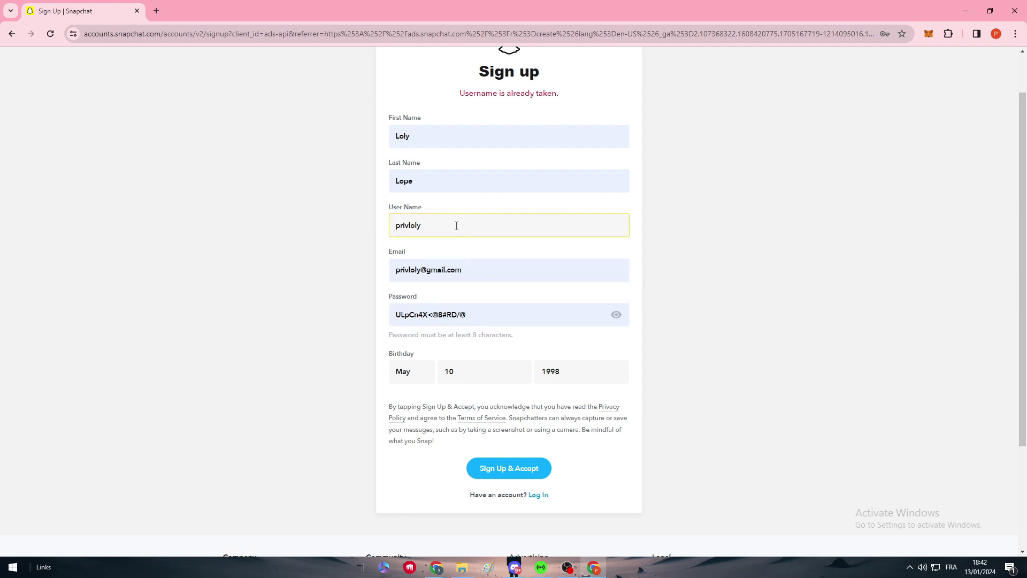
{"action": "type", "text": "e"}
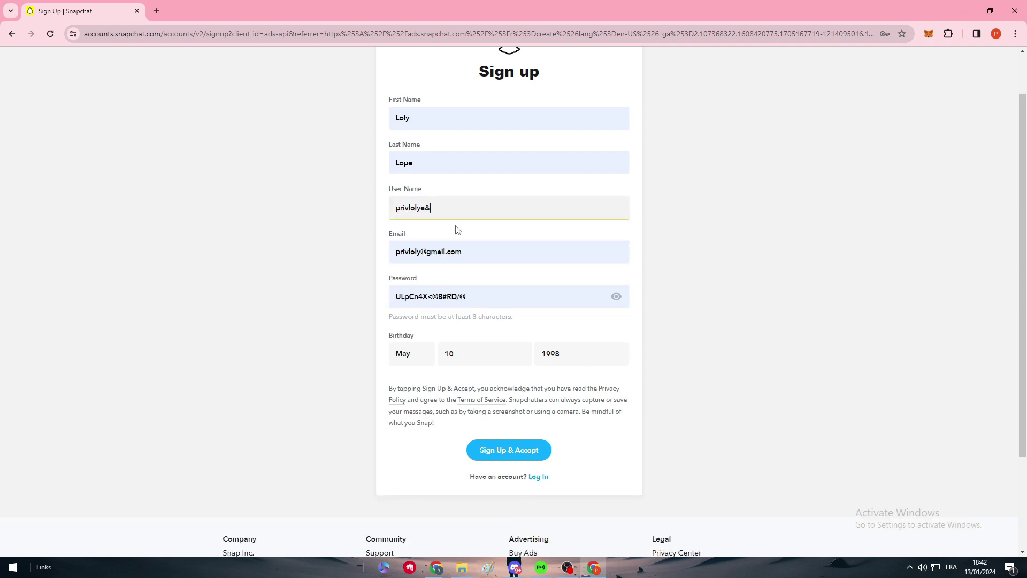
{"action": "type", "text": "3213"}
{"action": "left_click", "coordinate": [513, 445]}
{"action": "left_click", "coordinate": [490, 456]}
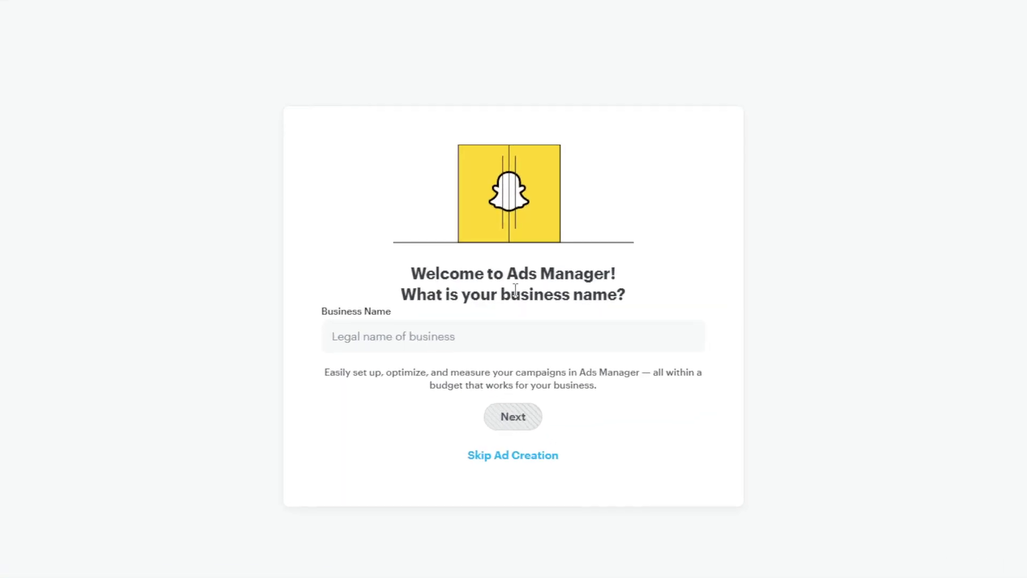
Step: Enter TITANLTD as the business name and continue
{"action": "left_click", "coordinate": [509, 342]}
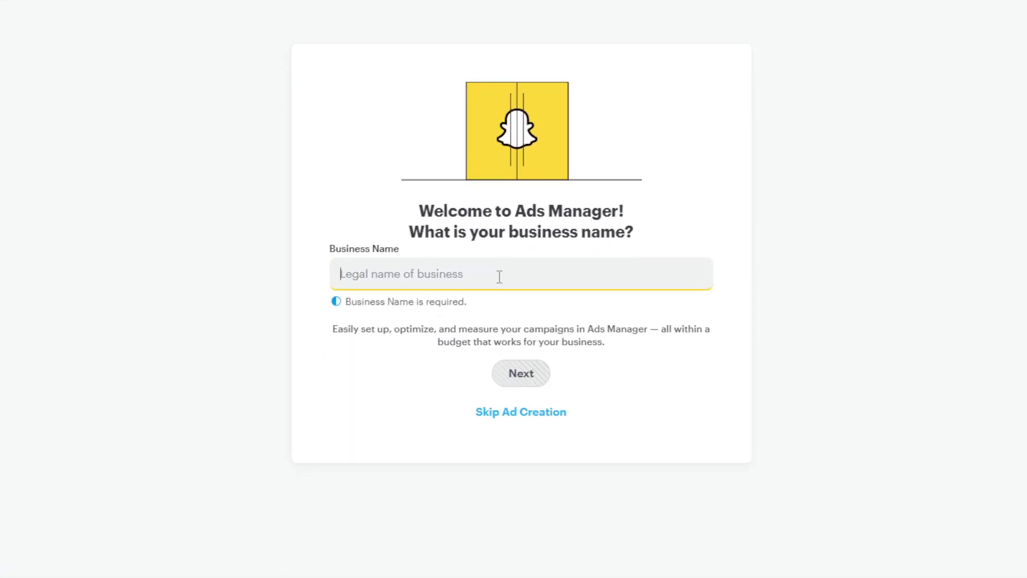
{"action": "type", "text": "TITANL"}
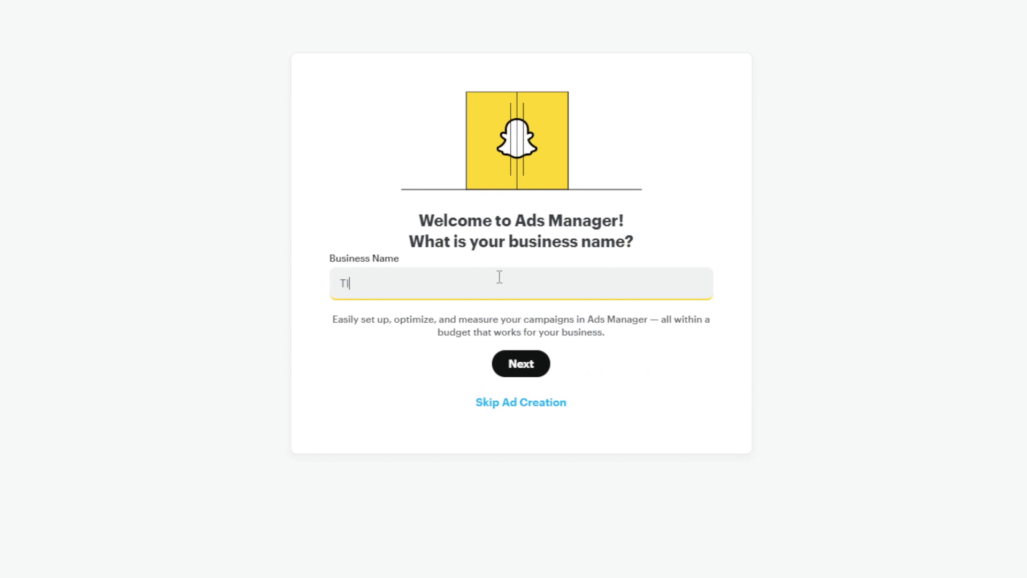
{"action": "type", "text": "TD"}
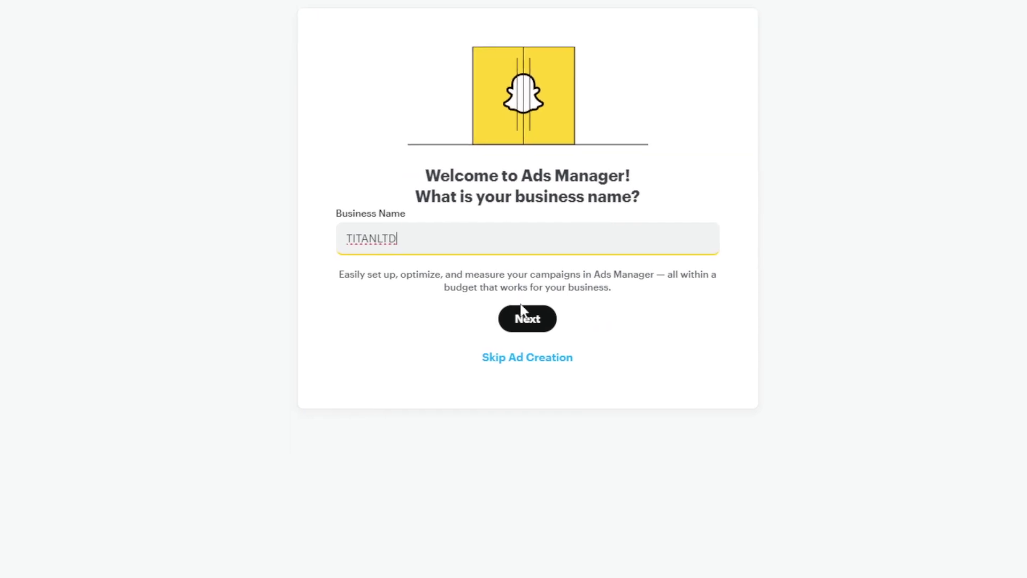
{"action": "left_click", "coordinate": [522, 361]}
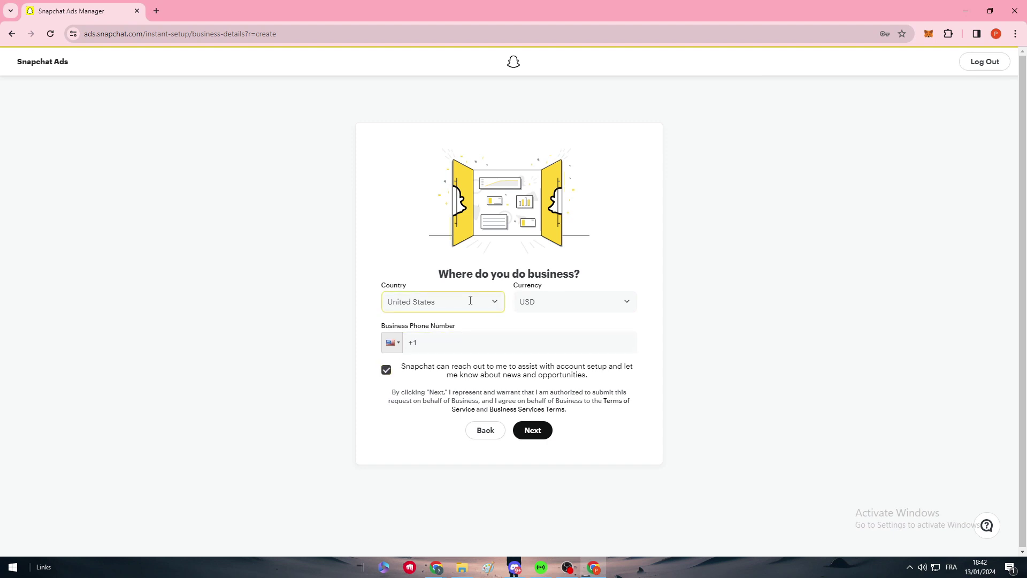
Step: Set the business country to United States, keep USD currency, and submit the business details
{"action": "left_click", "coordinate": [498, 301]}
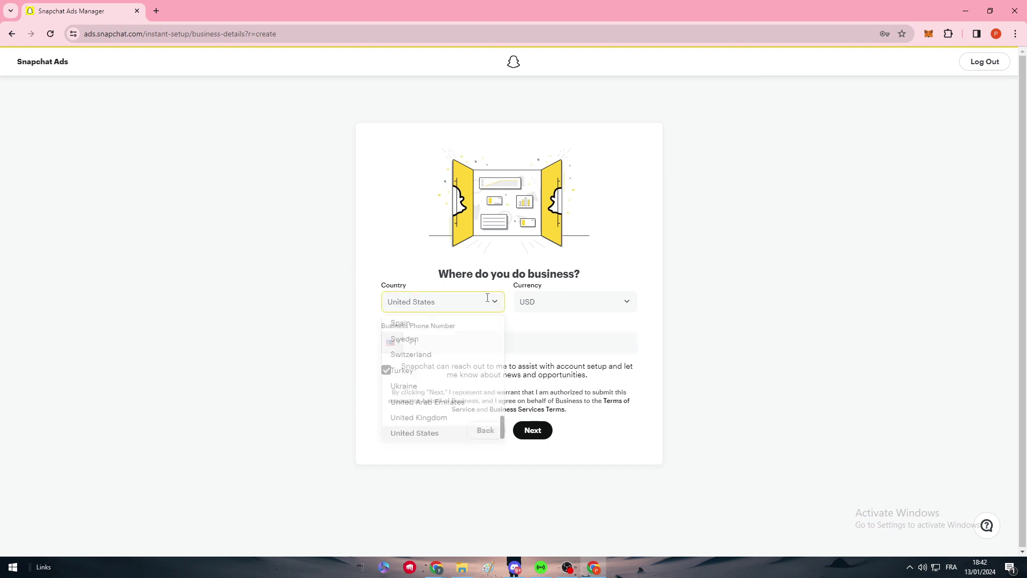
{"action": "scroll", "coordinate": [431, 380], "scroll_direction": "up", "scroll_amount": 12}
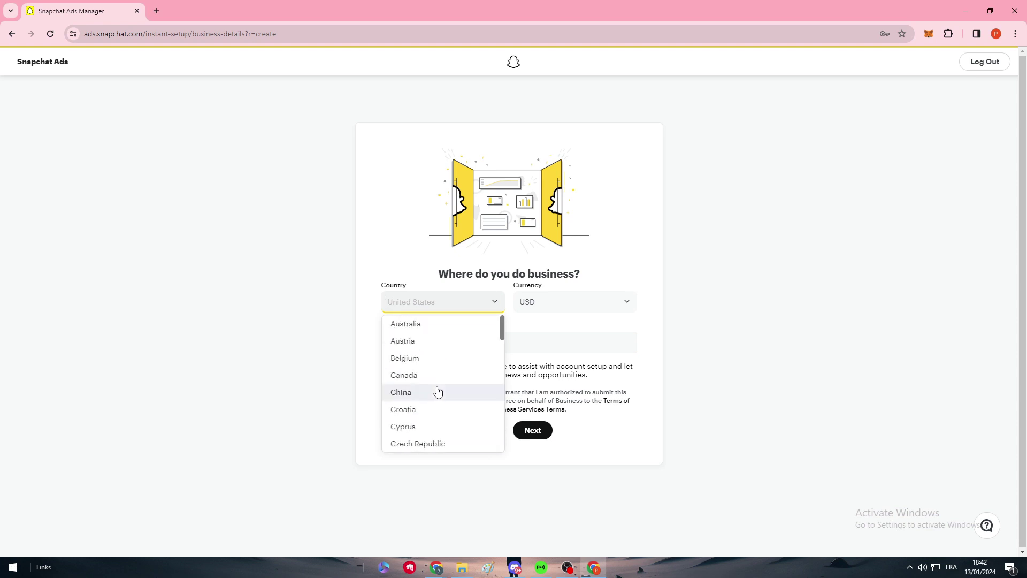
{"action": "scroll", "coordinate": [436, 382], "scroll_direction": "down", "scroll_amount": 10}
{"action": "scroll", "coordinate": [438, 383], "scroll_direction": "down", "scroll_amount": 5}
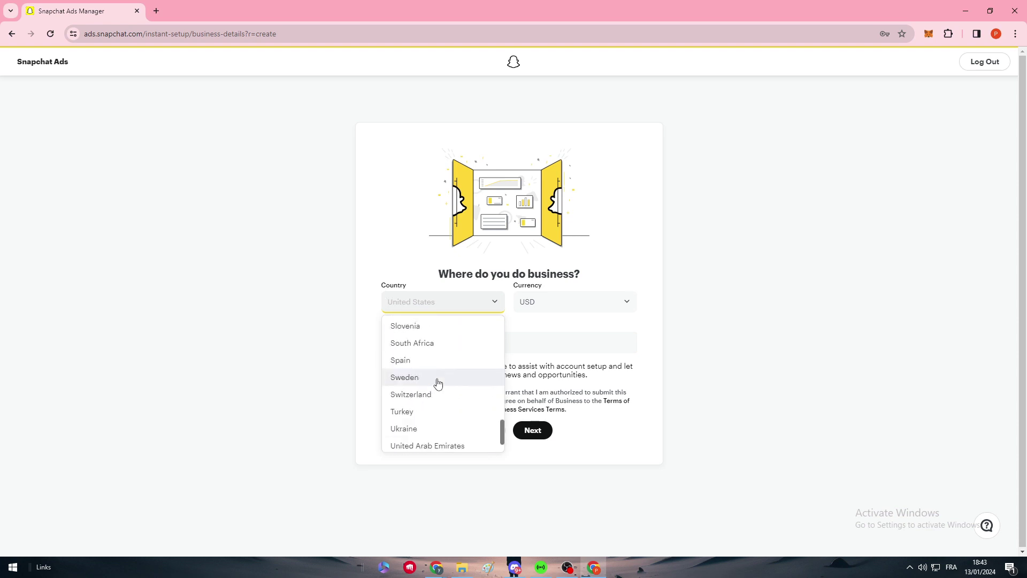
{"action": "type", "text": "mmm"}
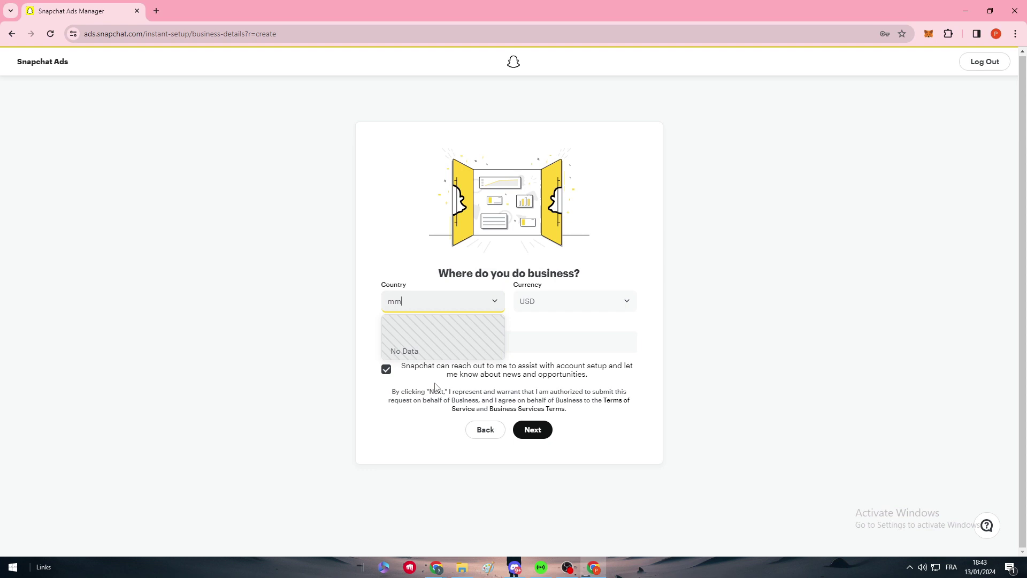
{"action": "key", "text": "BackSpace"}
{"action": "key", "text": "BackSpace"}
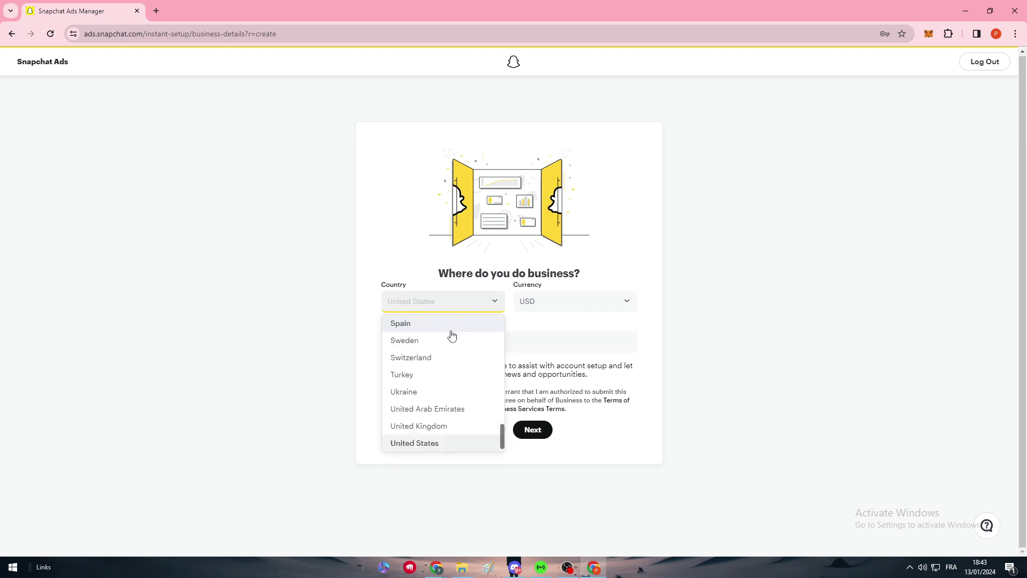
{"action": "type", "text": "m"}
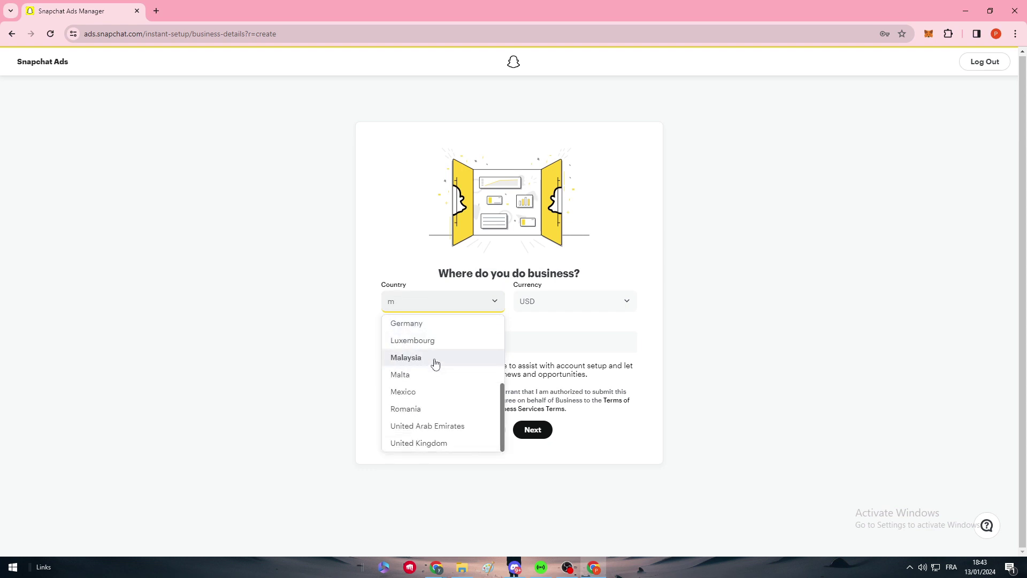
{"action": "key", "text": "BackSpace"}
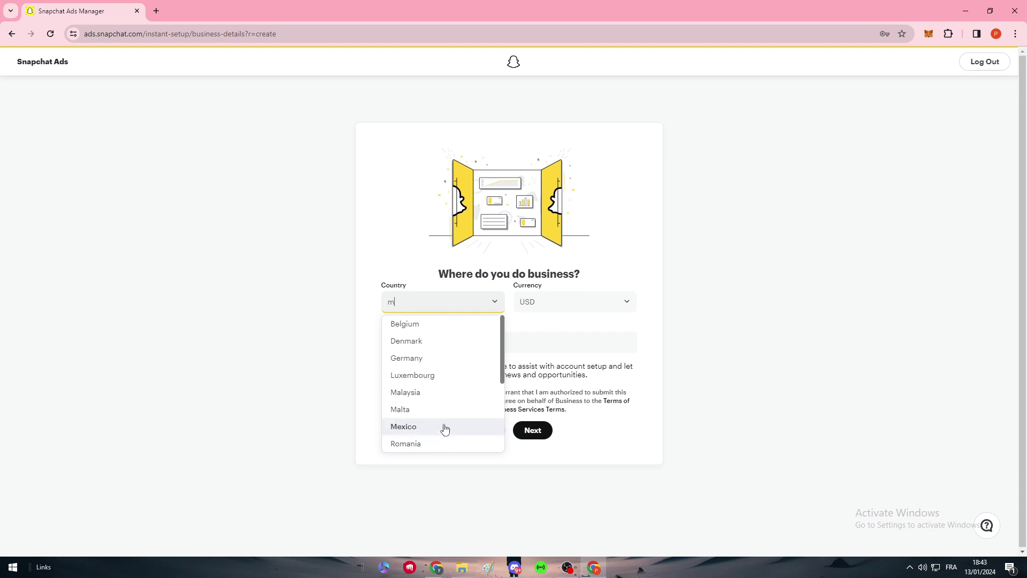
{"action": "scroll", "coordinate": [443, 427], "scroll_direction": "down", "scroll_amount": 3}
{"action": "left_click", "coordinate": [437, 443]}
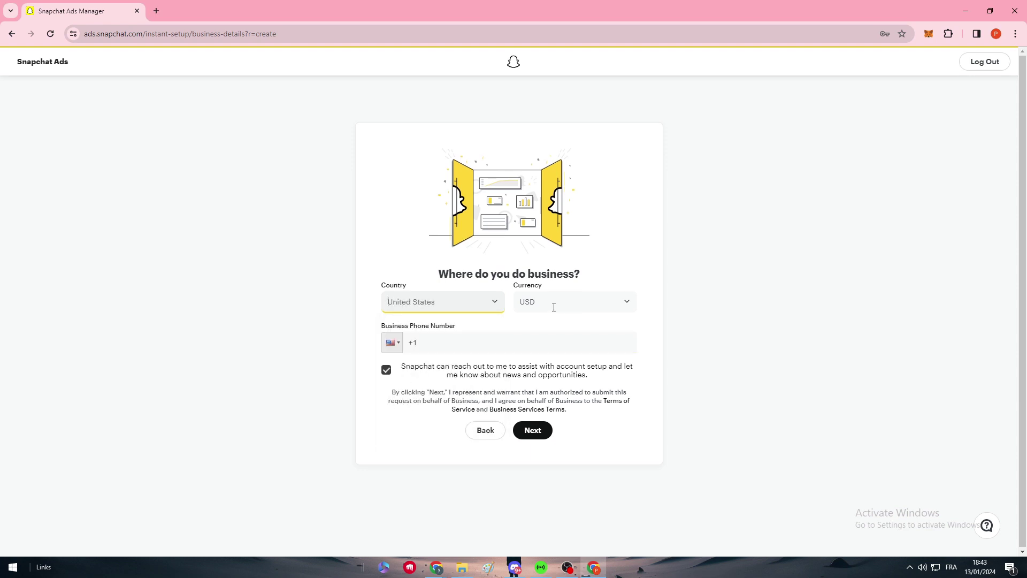
{"action": "left_click", "coordinate": [551, 303]}
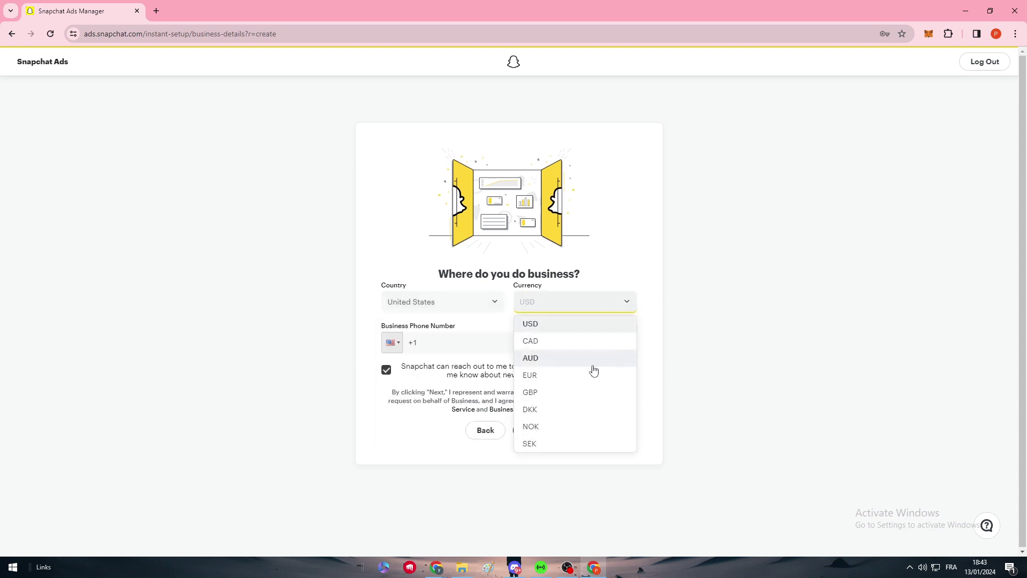
{"action": "left_click", "coordinate": [754, 393]}
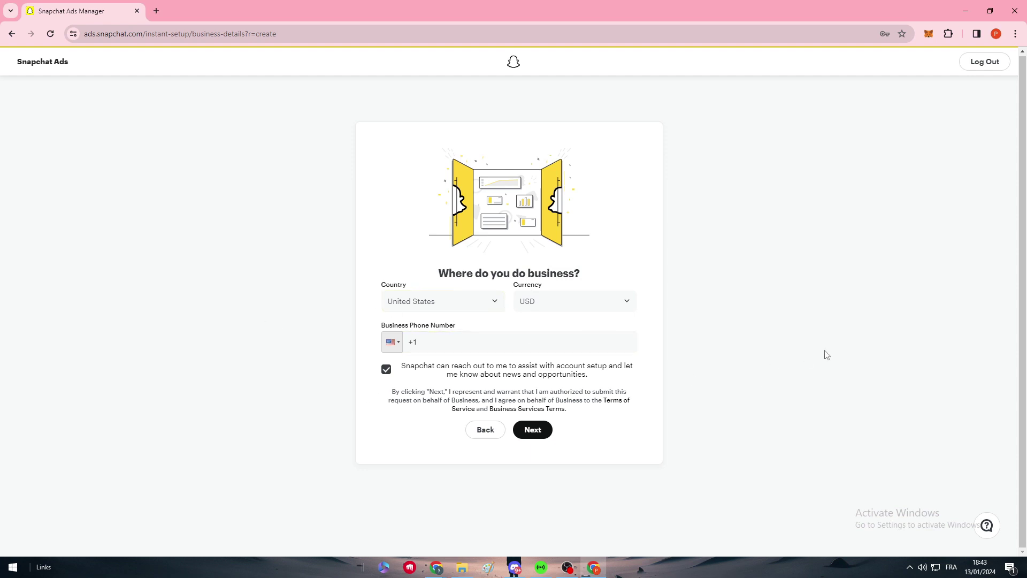
{"action": "left_click", "coordinate": [499, 347]}
{"action": "left_click", "coordinate": [541, 427]}
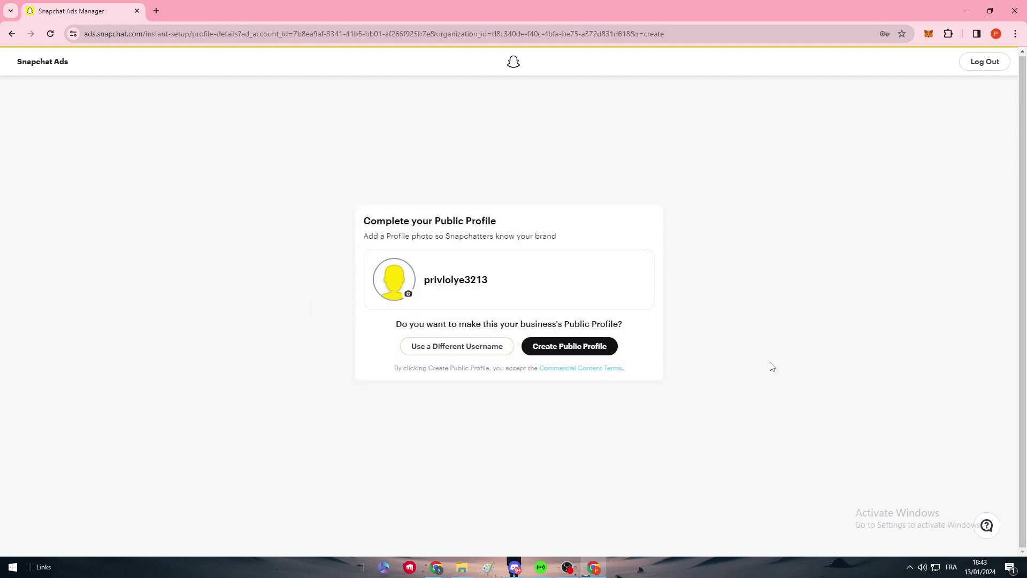
Step: Make the shown account the public profile and decline the free-credits offer with Maybe Later
{"action": "left_click", "coordinate": [583, 349]}
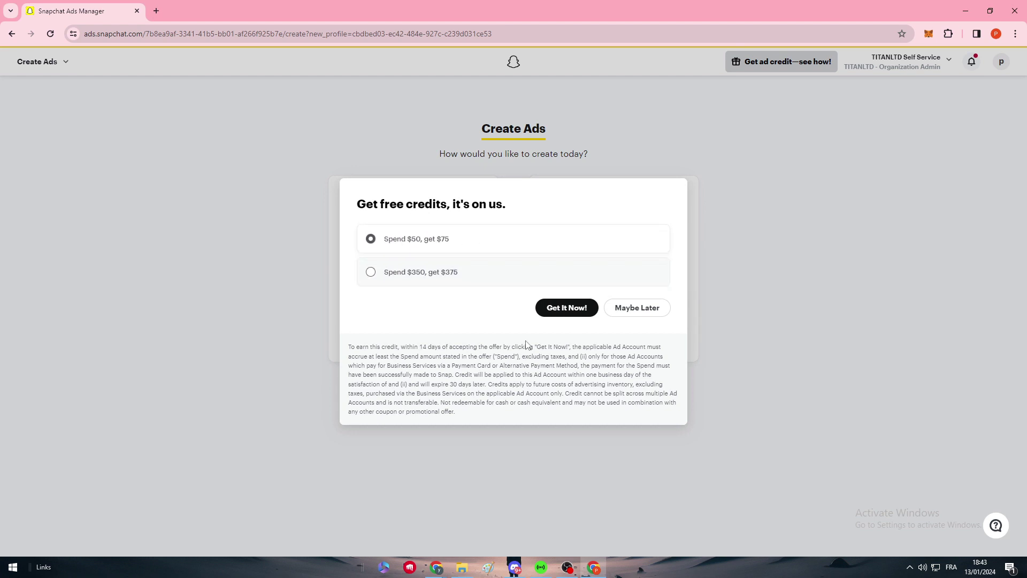
{"action": "left_click", "coordinate": [644, 315]}
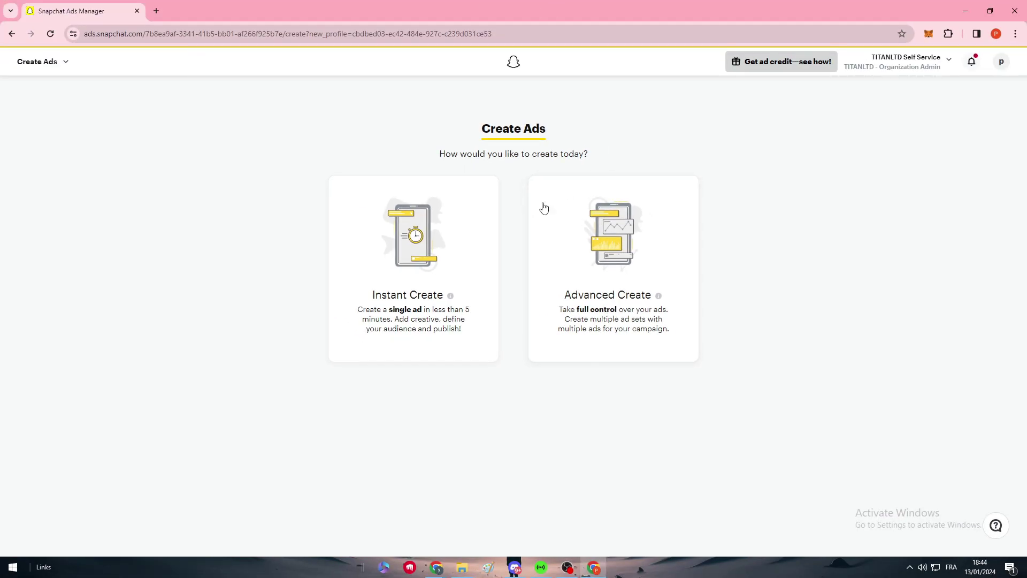
Step: Choose Instant Create and pick Web Visits as the advertising goal
{"action": "left_click", "coordinate": [388, 253]}
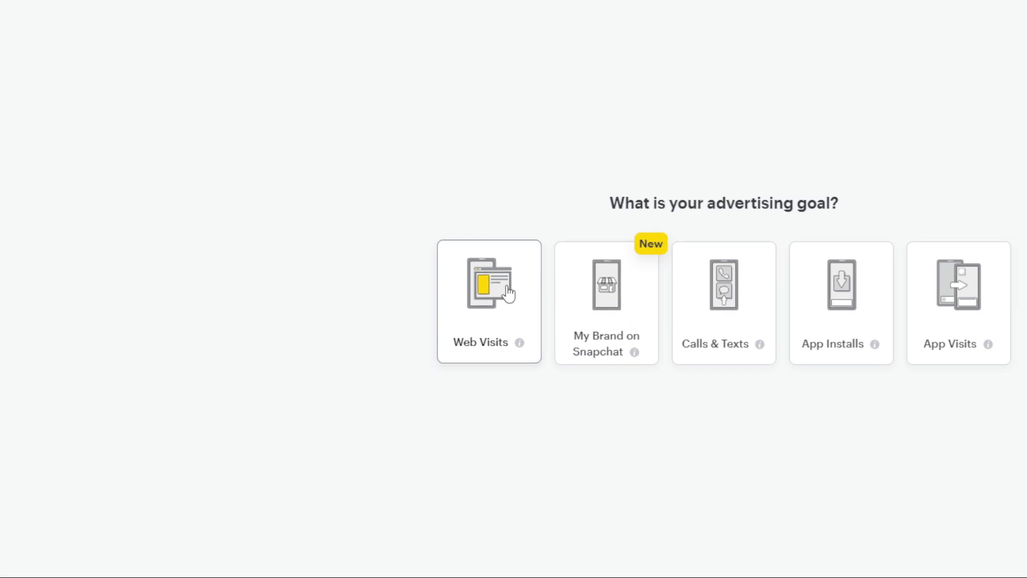
{"action": "left_click", "coordinate": [513, 293]}
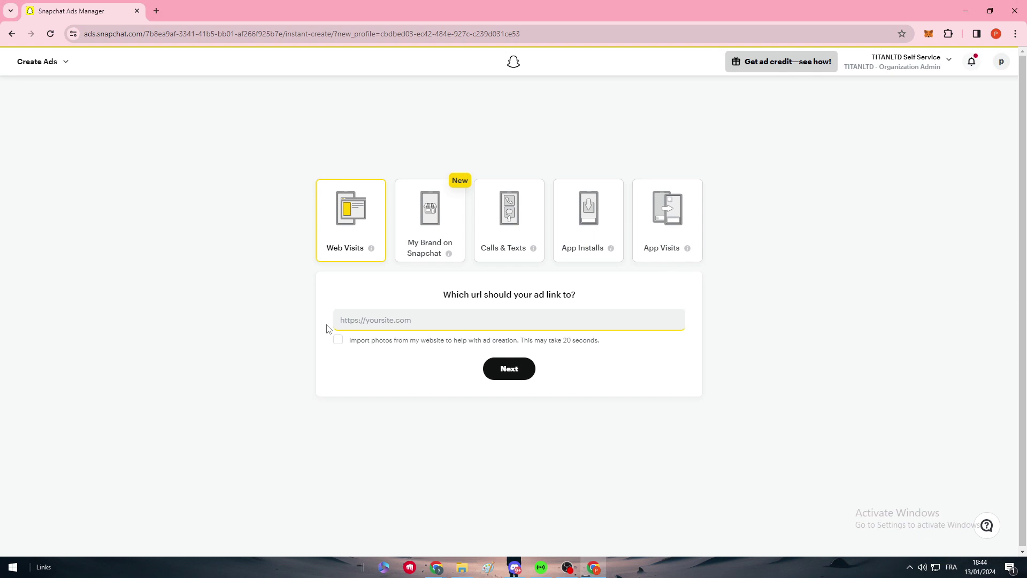
Step: Copy the Shopify store address and paste it into the ad's link field
{"action": "mouse_move", "coordinate": [436, 566]}
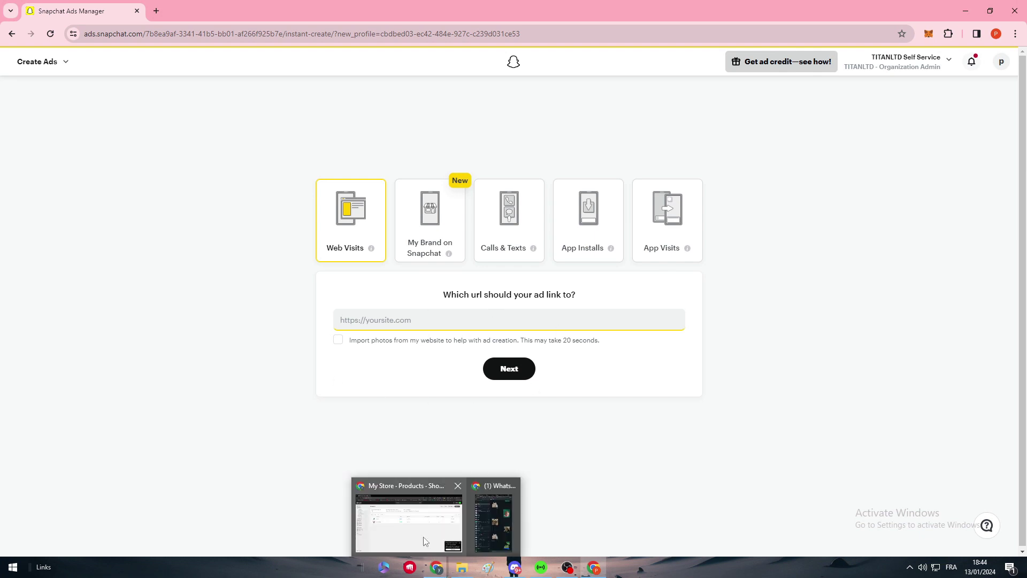
{"action": "left_click", "coordinate": [423, 538]}
{"action": "left_click_drag", "start_coordinate": [148, 34], "coordinate": [111, 94]}
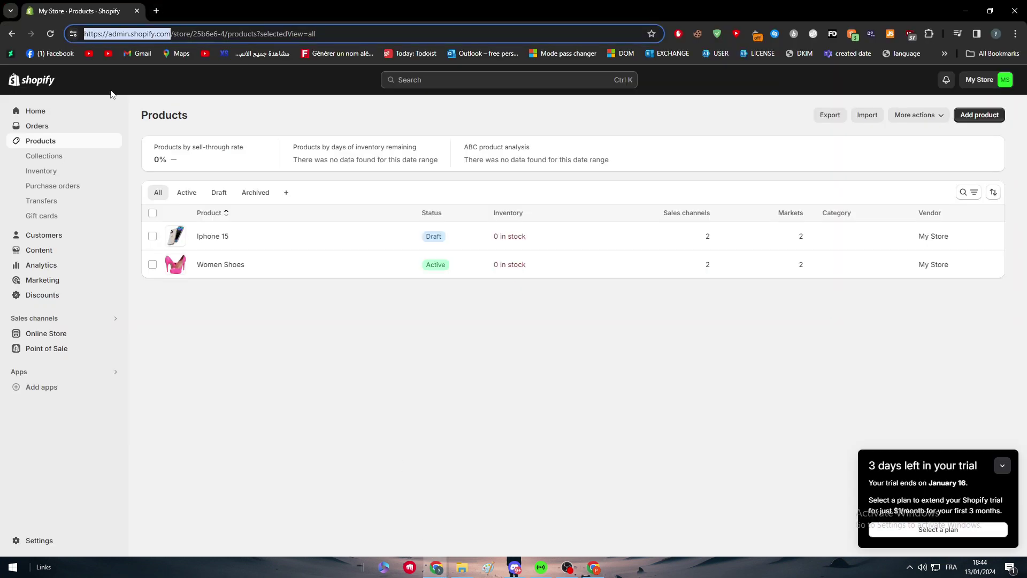
{"action": "left_click_drag", "start_coordinate": [226, 34], "coordinate": [38, 47]}
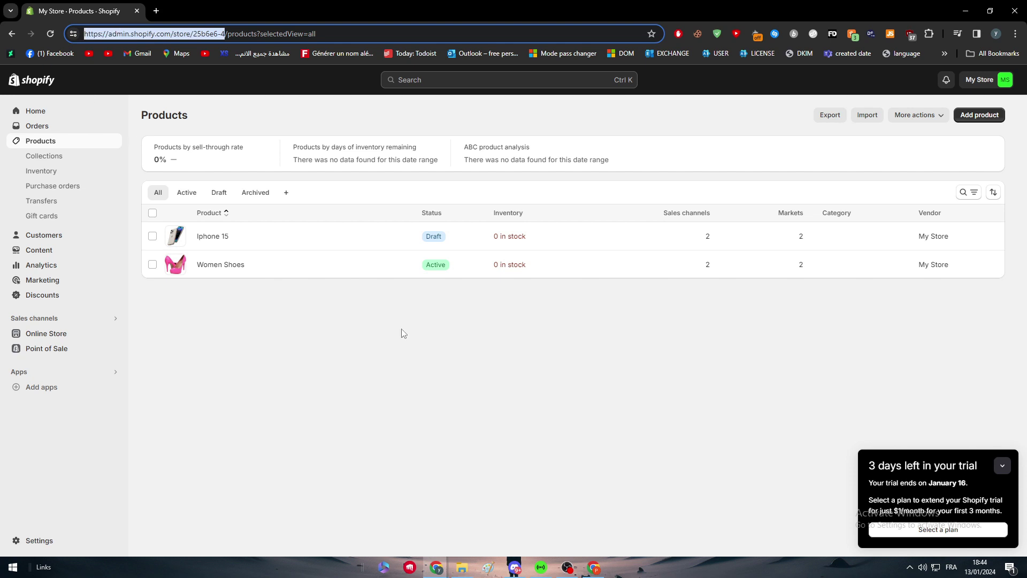
{"action": "key", "text": "ctrl+c"}
{"action": "left_click", "coordinate": [594, 567]}
{"action": "key", "text": "ctrl+v"}
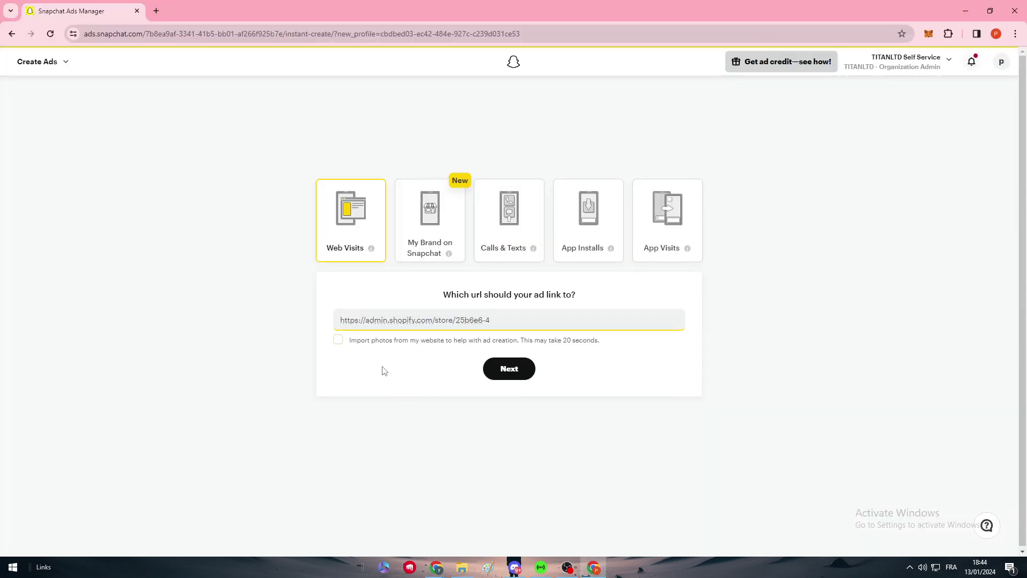
{"action": "left_click", "coordinate": [510, 370]}
Step: Enable website photo import, replace the link with hesspress.Com, and continue
{"action": "left_click", "coordinate": [339, 357]}
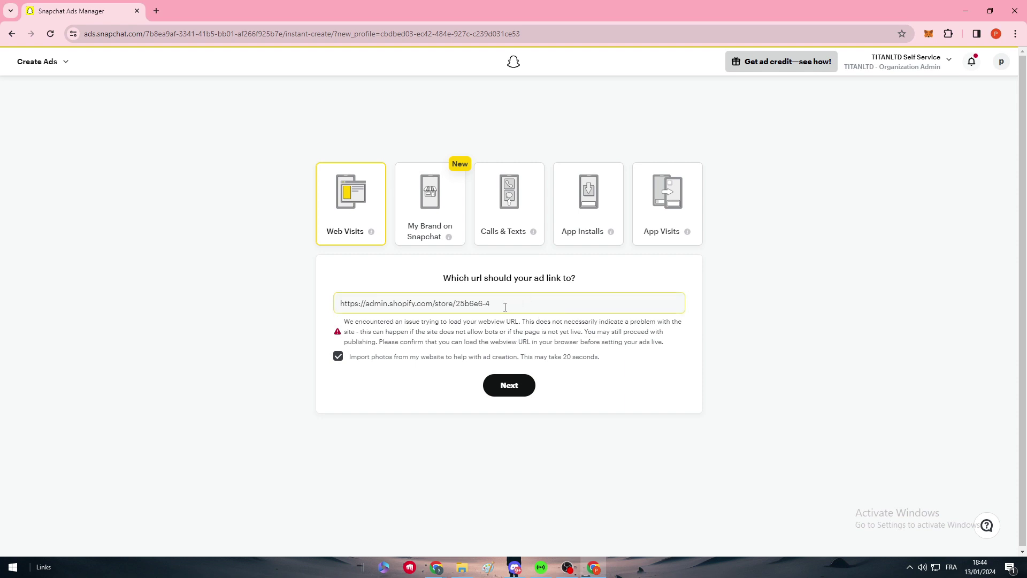
{"action": "left_click", "coordinate": [364, 303]}
{"action": "key", "text": "BackSpace"}
{"action": "key", "text": "BackSpace"}
{"action": "key", "text": "BackSpace"}
{"action": "key", "text": "BackSpace"}
{"action": "key", "text": "BackSpace"}
{"action": "key", "text": "BackSpace"}
{"action": "key", "text": "BackSpace"}
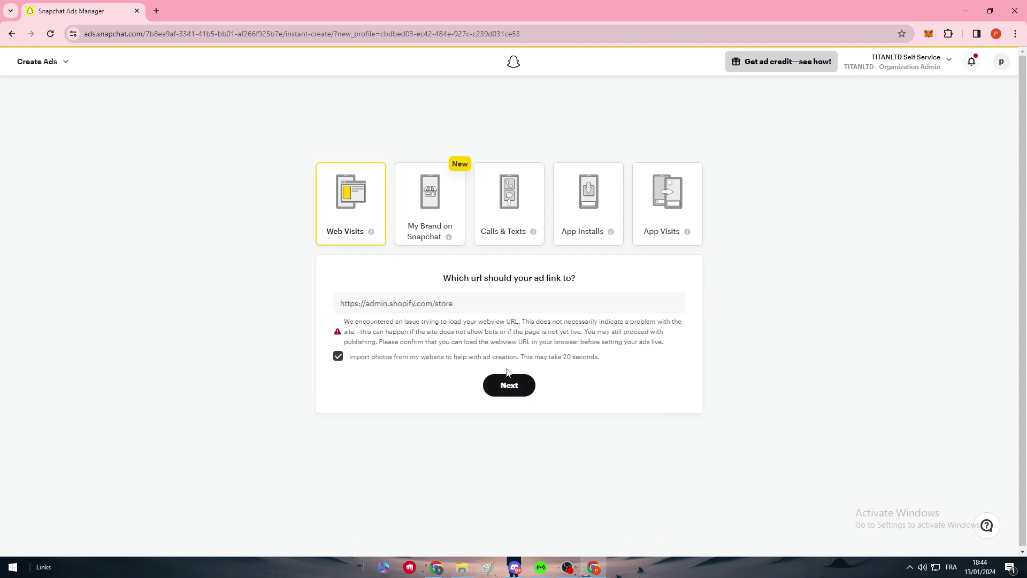
{"action": "left_click_drag", "start_coordinate": [384, 341], "coordinate": [515, 353]}
{"action": "left_click_drag", "start_coordinate": [470, 304], "coordinate": [277, 299]}
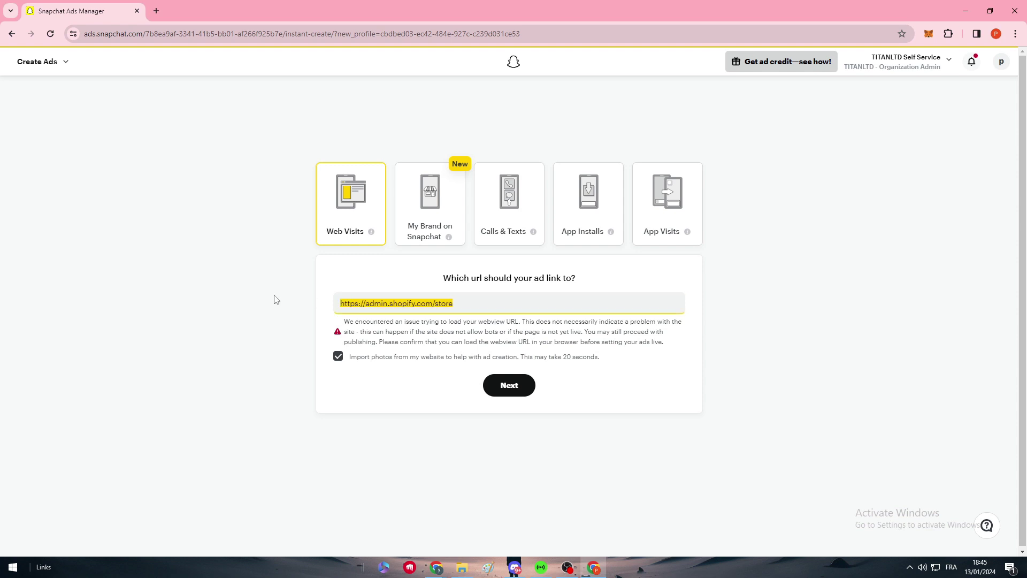
{"action": "type", "text": "hessp"}
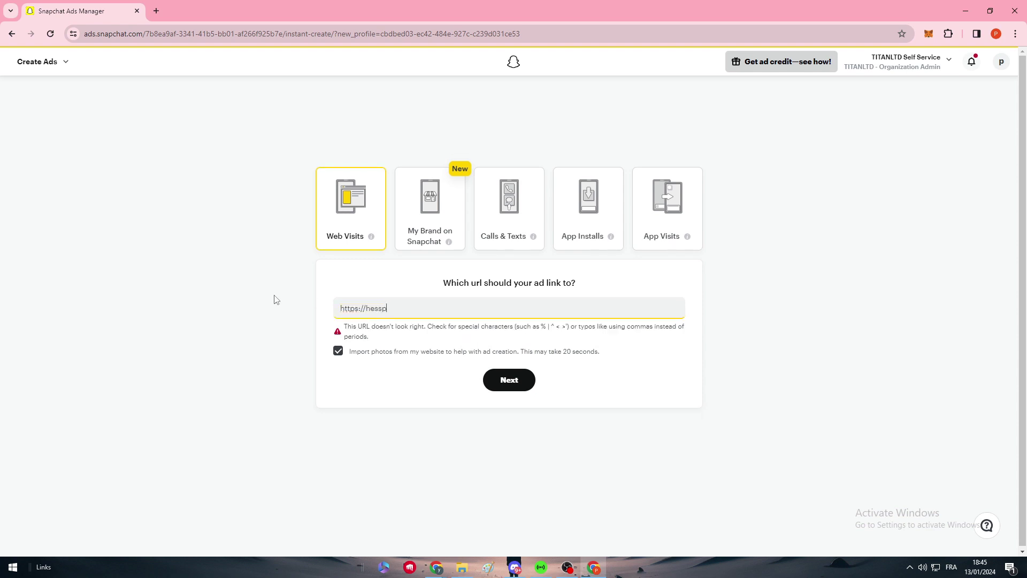
{"action": "type", "text": "ress.Com"}
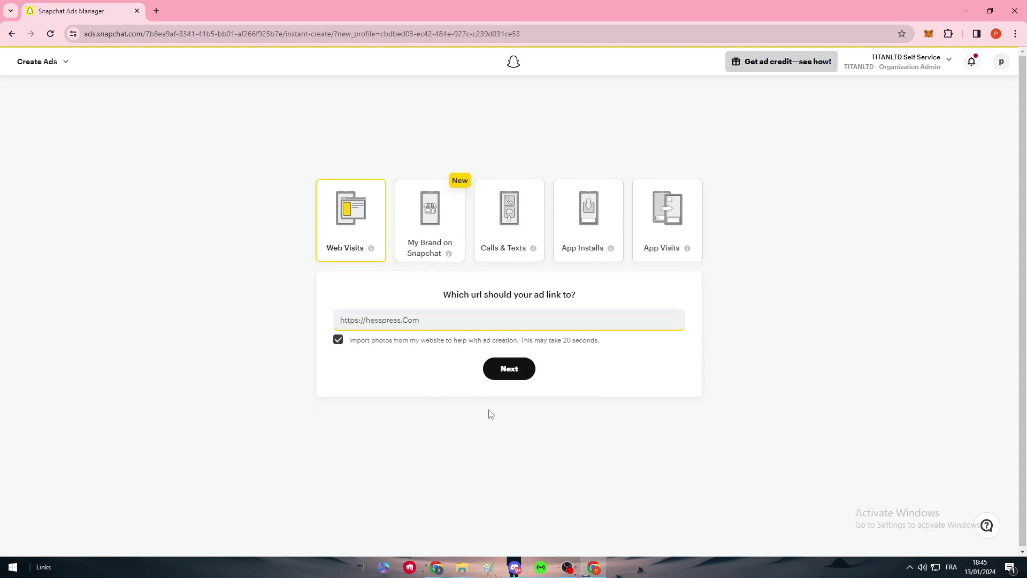
{"action": "left_click", "coordinate": [495, 377]}
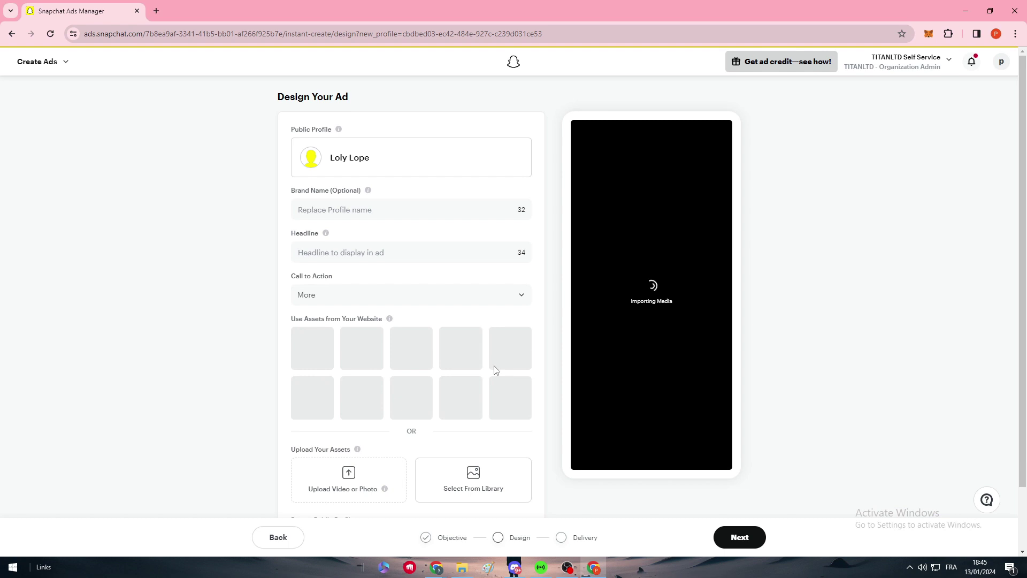
Step: Try the imported website photos and settle on the lion picture as the ad image
{"action": "scroll", "coordinate": [340, 270], "scroll_direction": "down", "scroll_amount": 2}
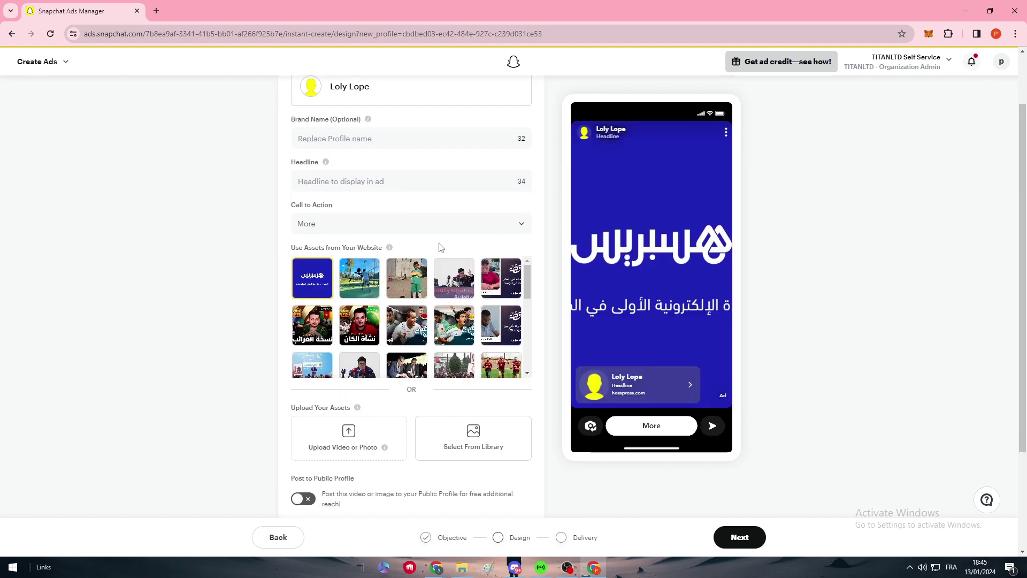
{"action": "scroll", "coordinate": [372, 356], "scroll_direction": "down", "scroll_amount": 5}
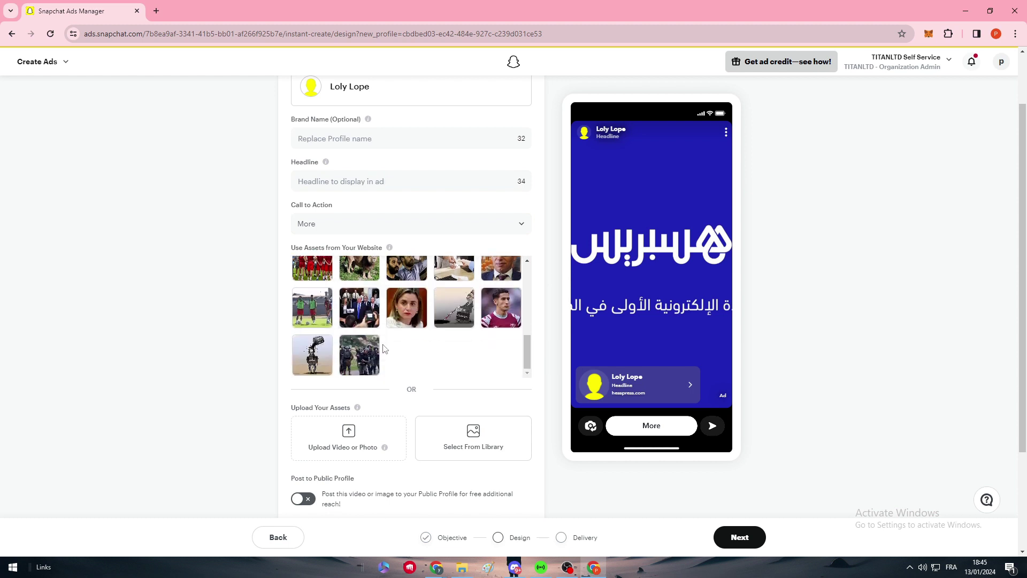
{"action": "scroll", "coordinate": [377, 350], "scroll_direction": "up", "scroll_amount": 5}
{"action": "scroll", "coordinate": [380, 347], "scroll_direction": "up", "scroll_amount": 2}
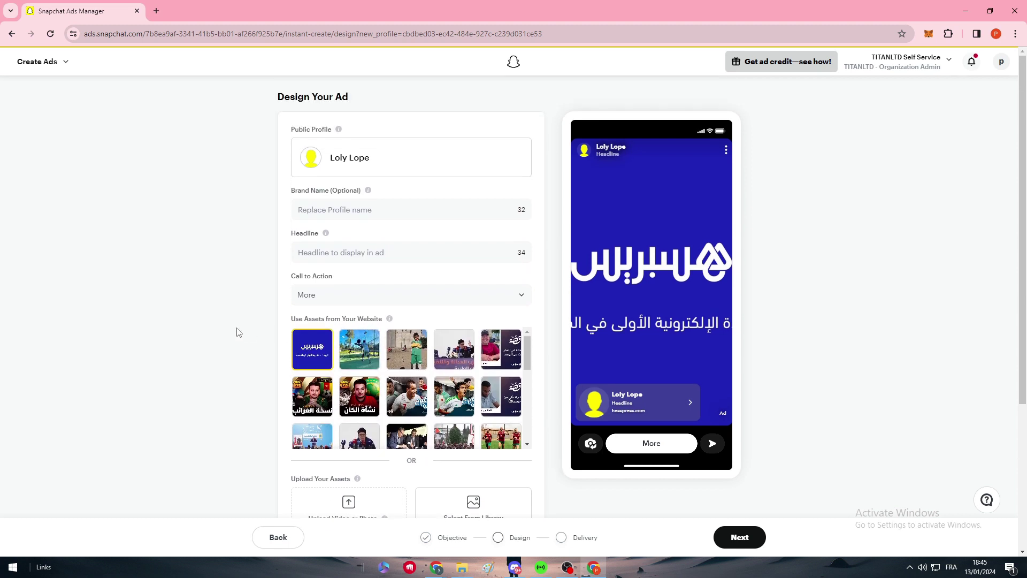
{"action": "scroll", "coordinate": [488, 431], "scroll_direction": "down", "scroll_amount": 5}
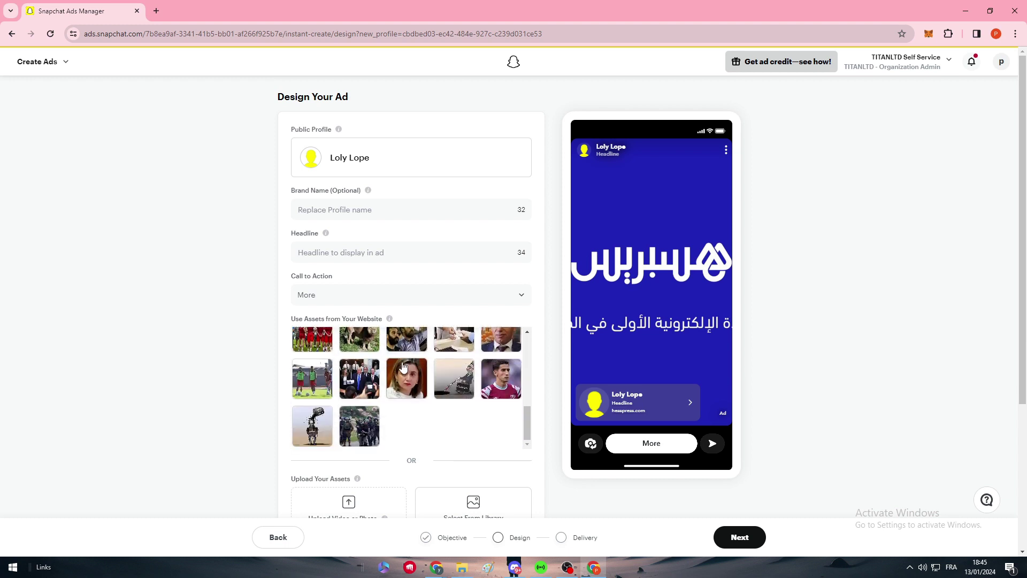
{"action": "scroll", "coordinate": [503, 439], "scroll_direction": "up", "scroll_amount": 3}
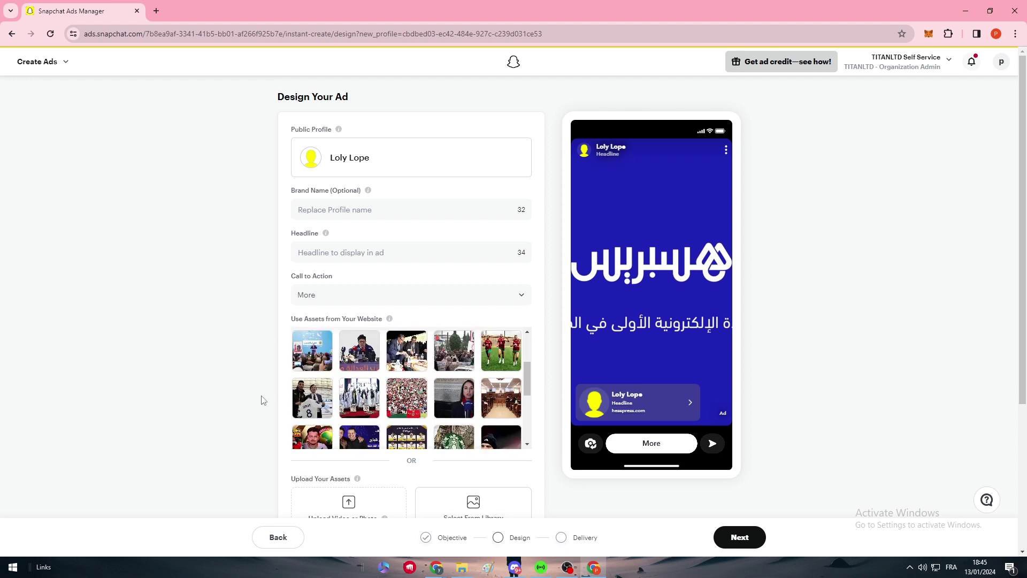
{"action": "left_click", "coordinate": [388, 210]}
{"action": "left_click", "coordinate": [407, 350]}
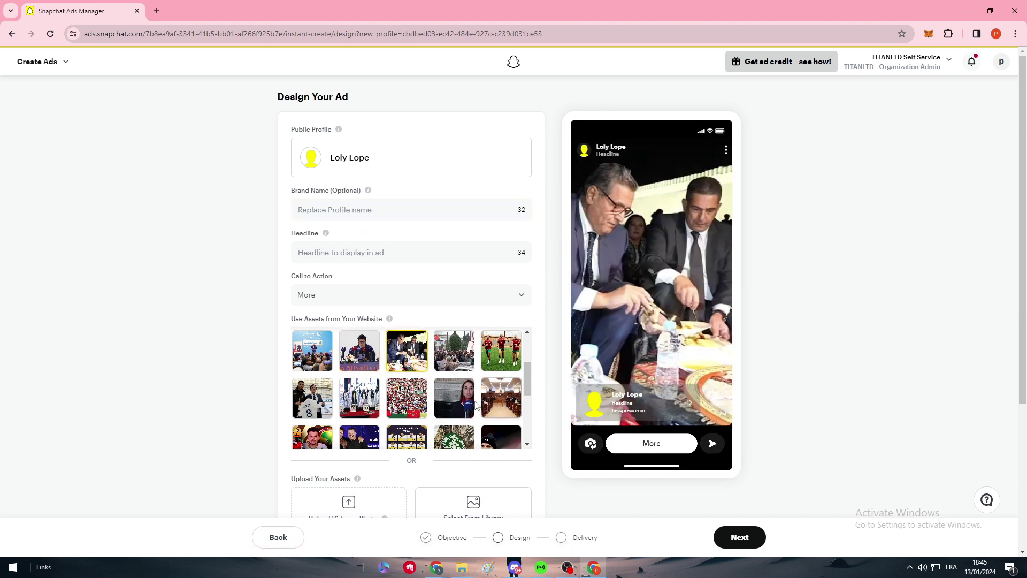
{"action": "left_click", "coordinate": [501, 398]}
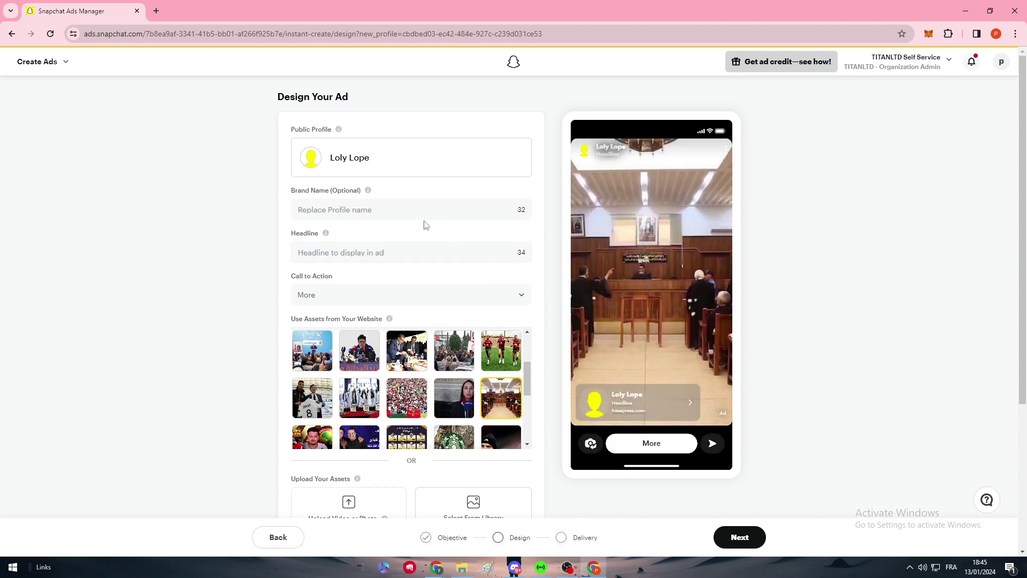
{"action": "scroll", "coordinate": [348, 361], "scroll_direction": "down", "scroll_amount": 5}
{"action": "scroll", "coordinate": [347, 362], "scroll_direction": "up", "scroll_amount": 3}
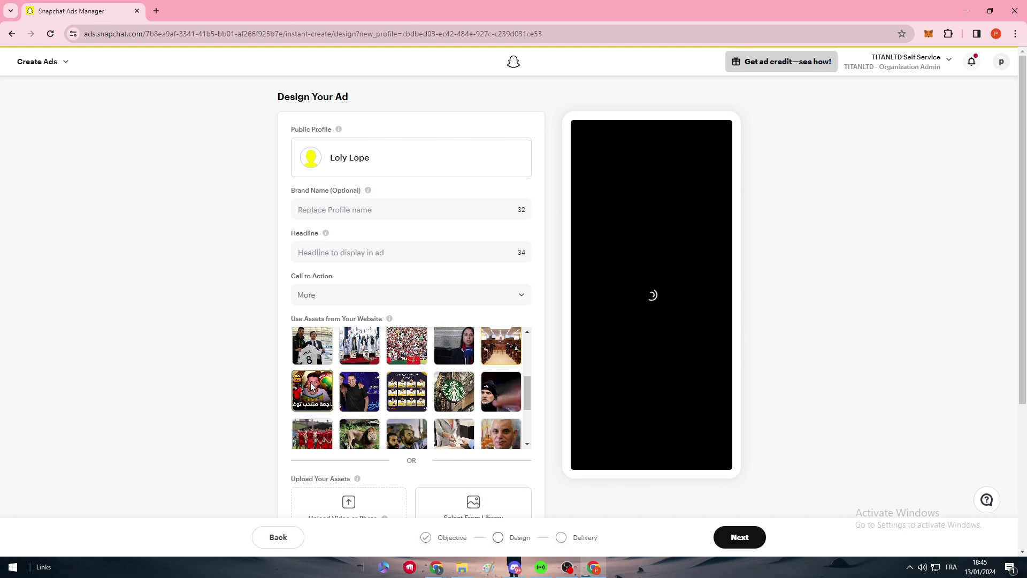
{"action": "left_click", "coordinate": [359, 433]}
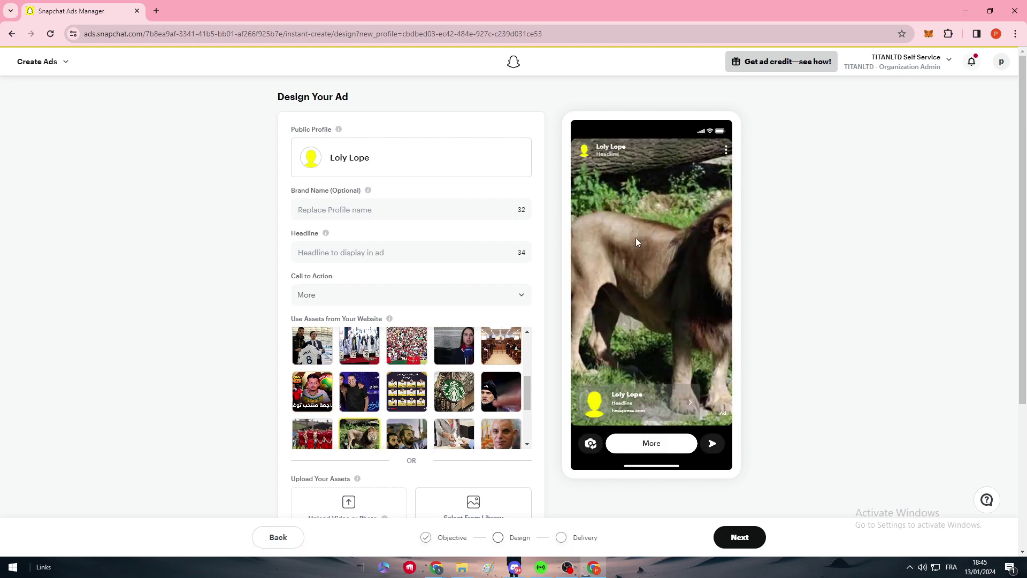
Step: Set the brand name to 'Titan LTD' and the headline to 'Purchase Now'
{"action": "left_click", "coordinate": [342, 210]}
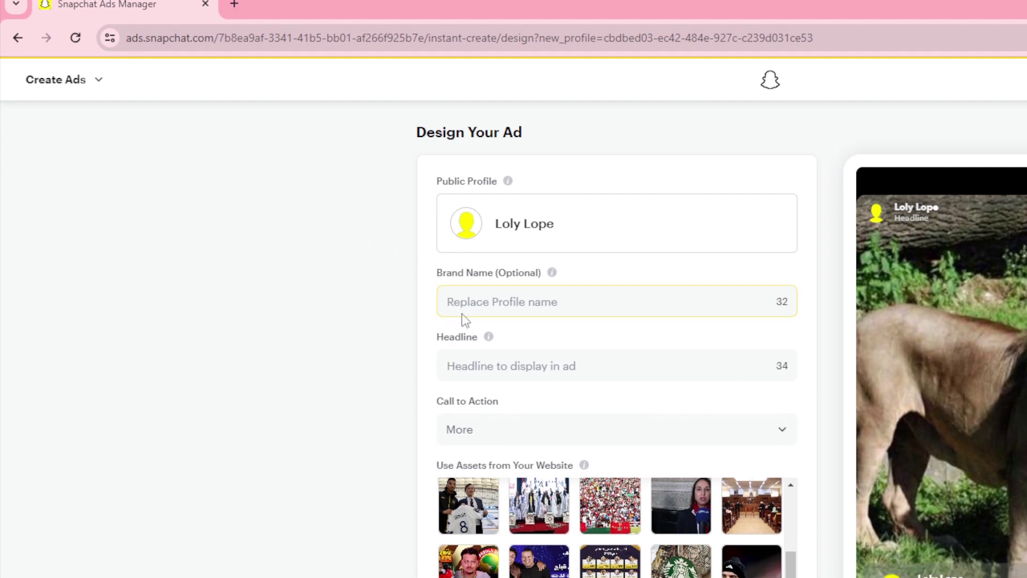
{"action": "left_click", "coordinate": [306, 209]}
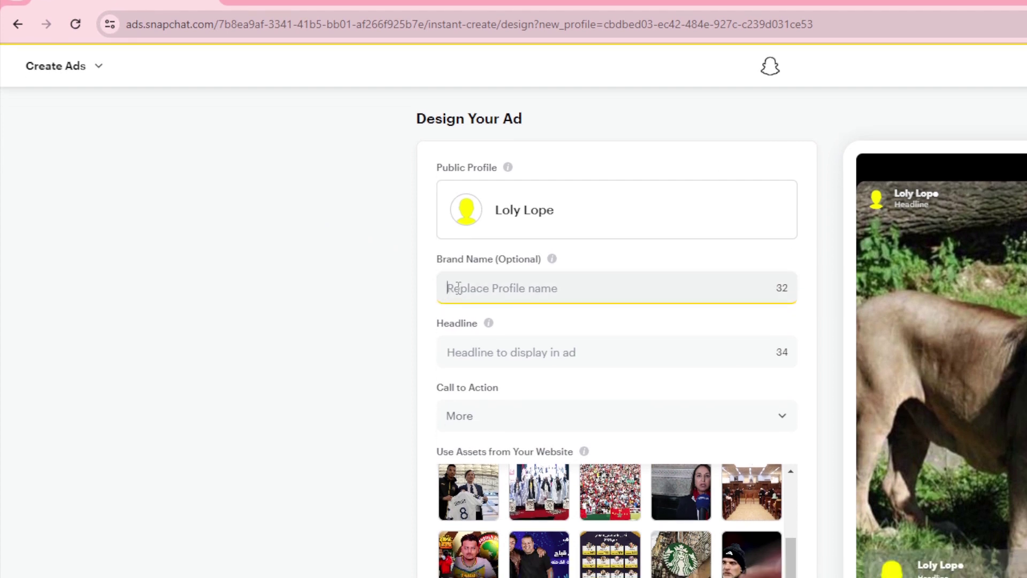
{"action": "type", "text": "Titan LTD"}
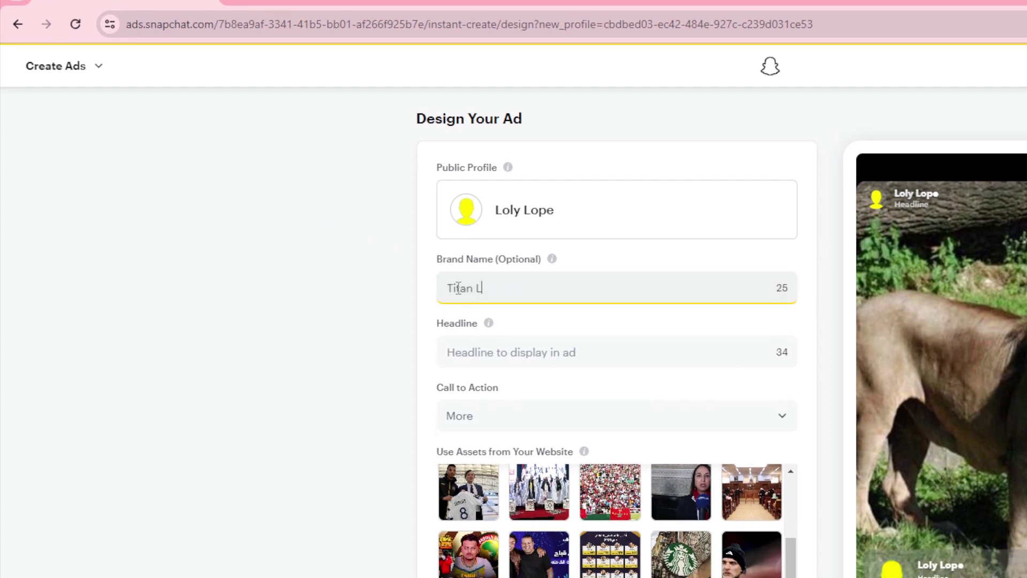
{"action": "left_click", "coordinate": [475, 352]}
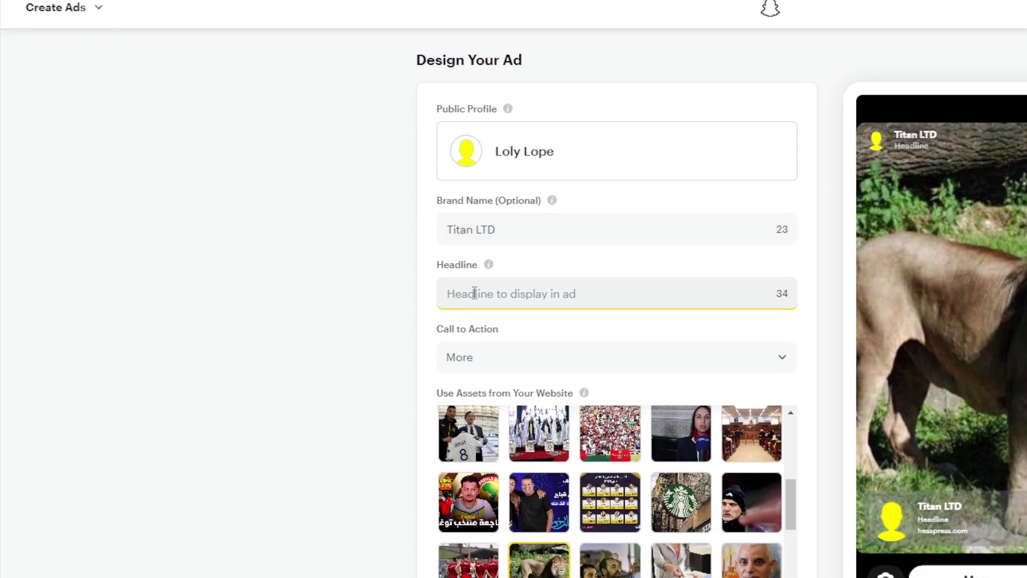
{"action": "type", "text": "Purcha"}
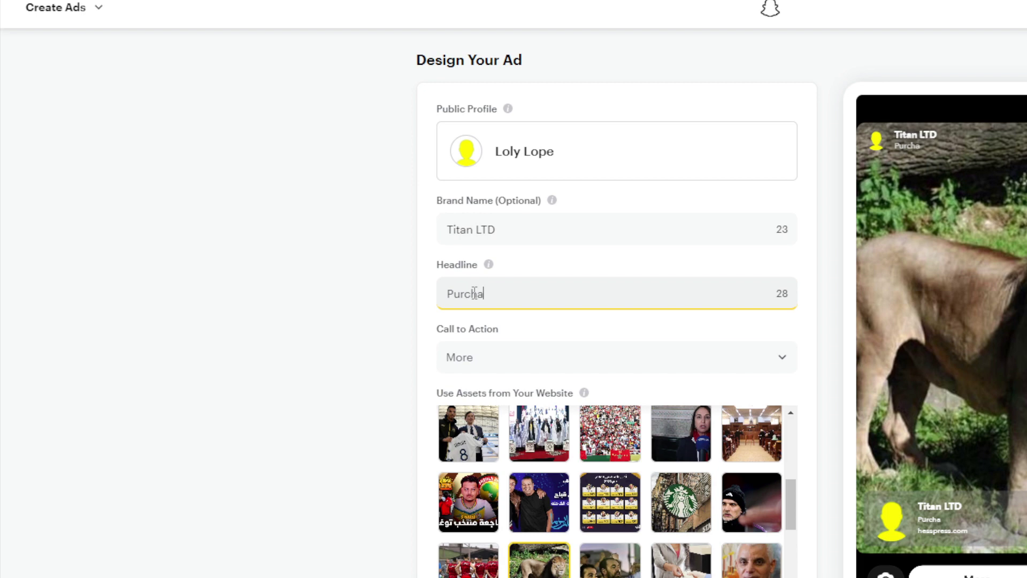
{"action": "type", "text": "se Now"}
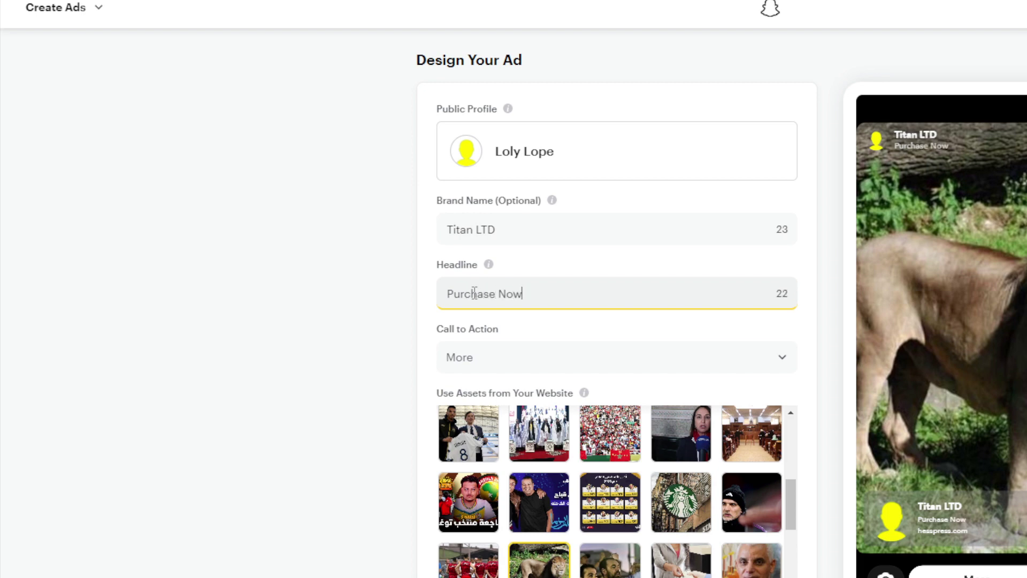
{"action": "left_click", "coordinate": [392, 361]}
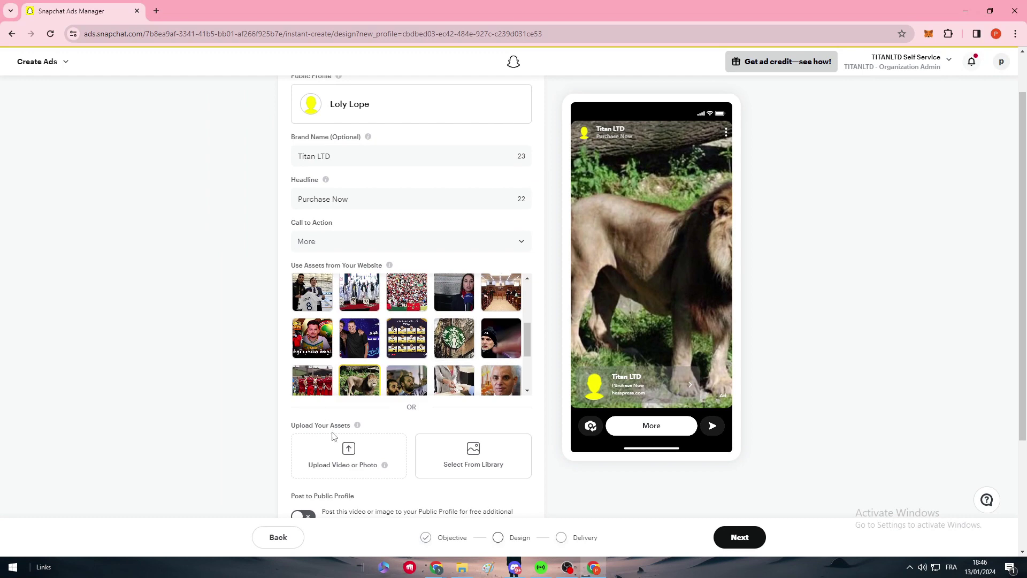
Step: Upload the pink shoe image and crop it to the full image width
{"action": "left_click", "coordinate": [348, 452]}
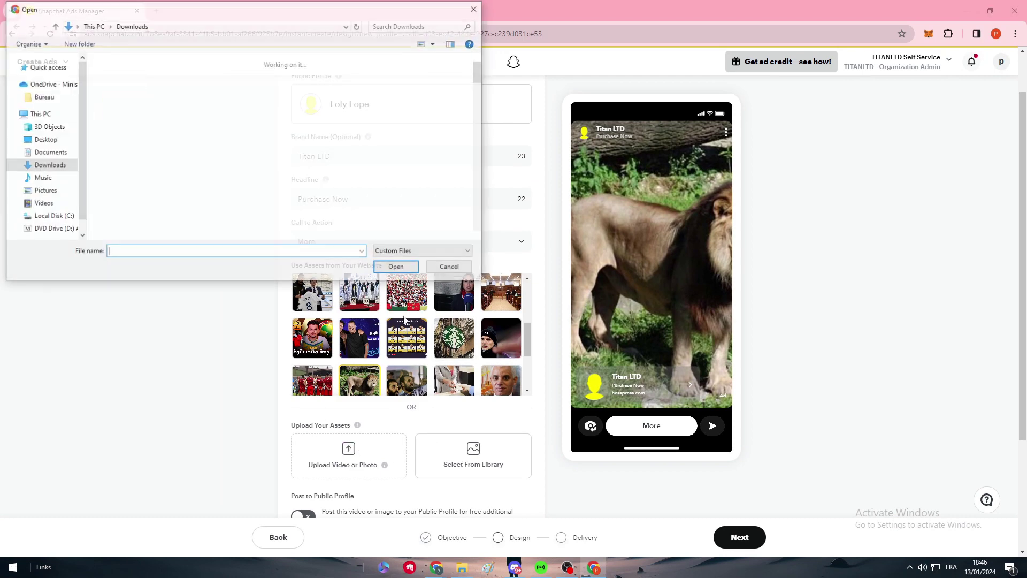
{"action": "double_click", "coordinate": [125, 87]}
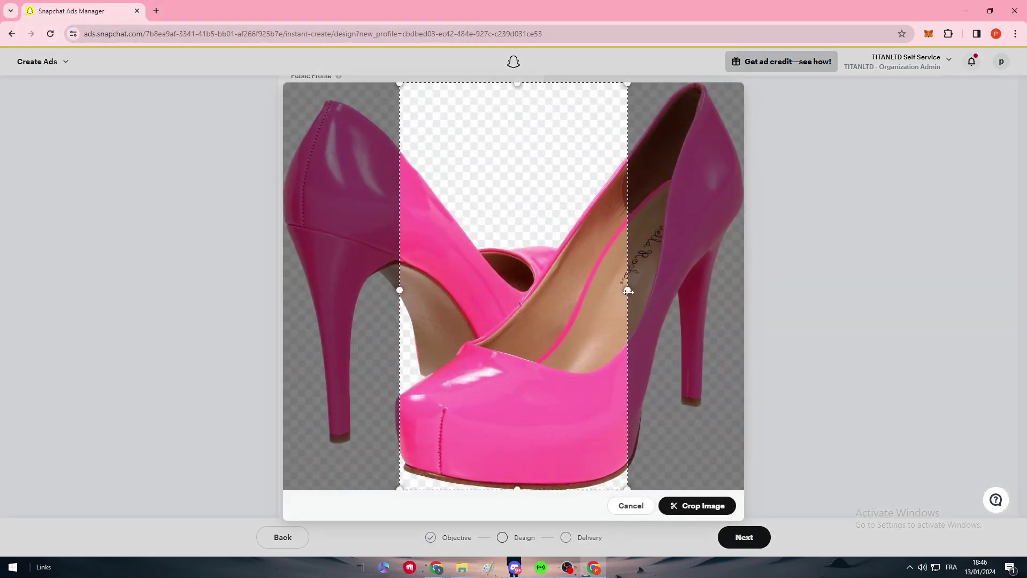
{"action": "left_click_drag", "start_coordinate": [626, 289], "coordinate": [743, 296]}
{"action": "left_click_drag", "start_coordinate": [399, 290], "coordinate": [278, 300]}
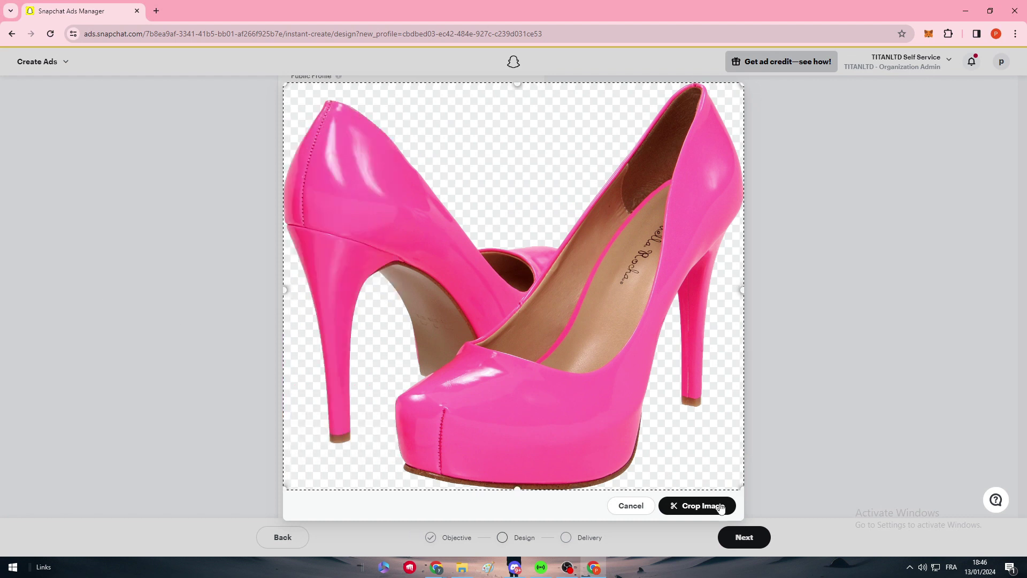
{"action": "left_click", "coordinate": [698, 505]}
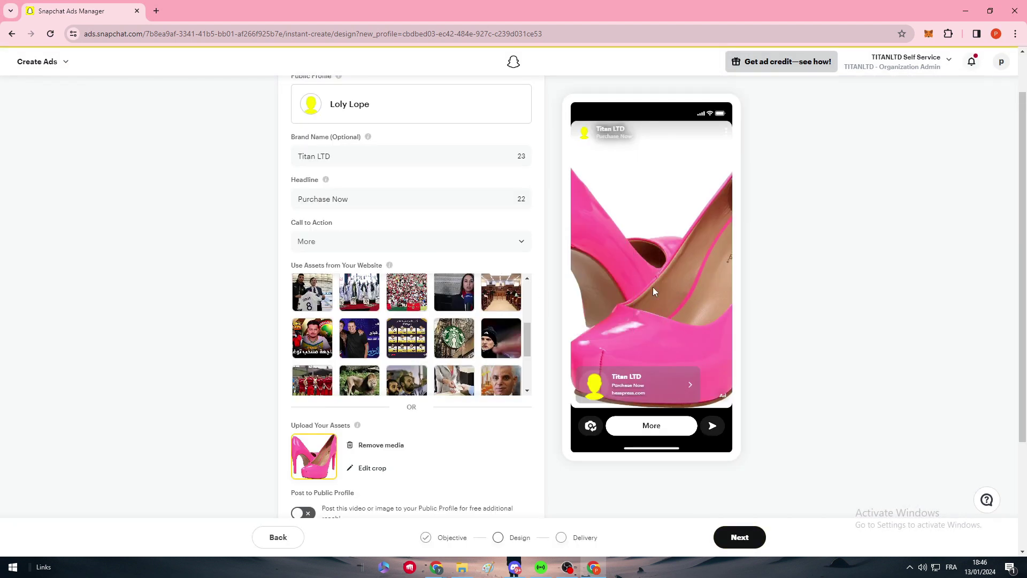
Step: Compare the ad template layouts and settle on the last, pink-background template
{"action": "scroll", "coordinate": [321, 374], "scroll_direction": "down", "scroll_amount": 3}
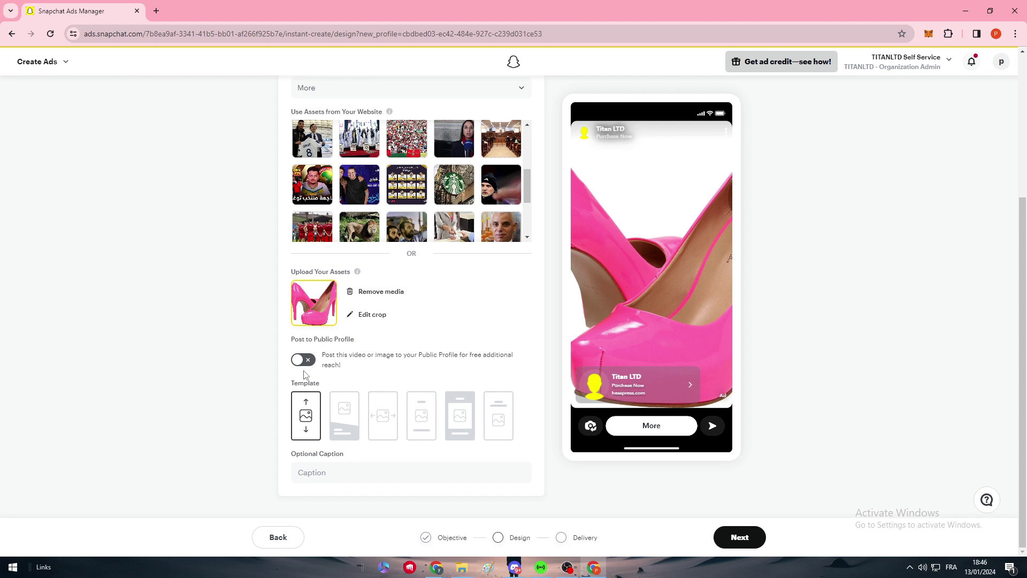
{"action": "left_click", "coordinate": [343, 405]}
{"action": "scroll", "coordinate": [387, 417], "scroll_direction": "down", "scroll_amount": 1}
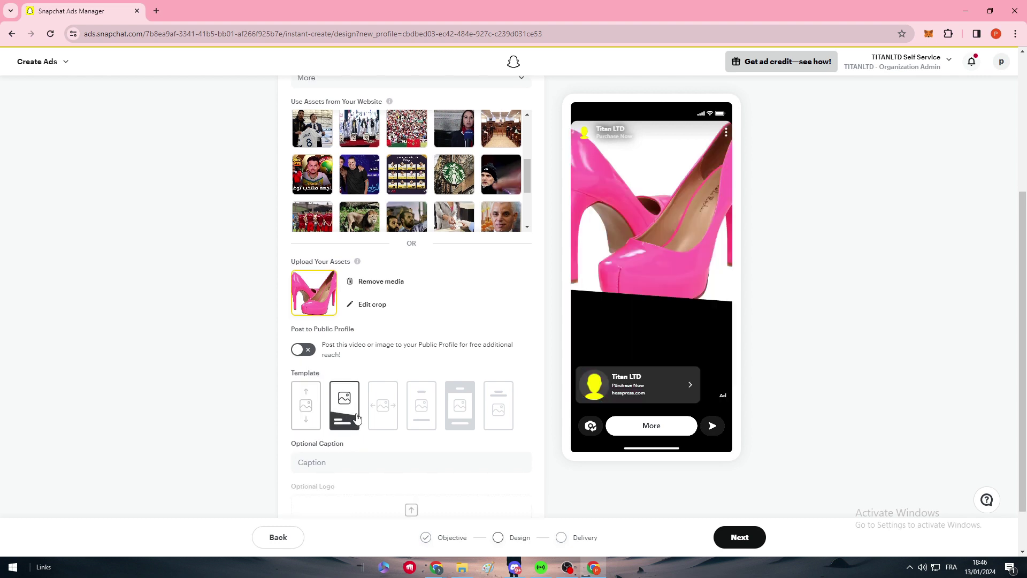
{"action": "left_click", "coordinate": [388, 363]}
{"action": "left_click", "coordinate": [458, 356]}
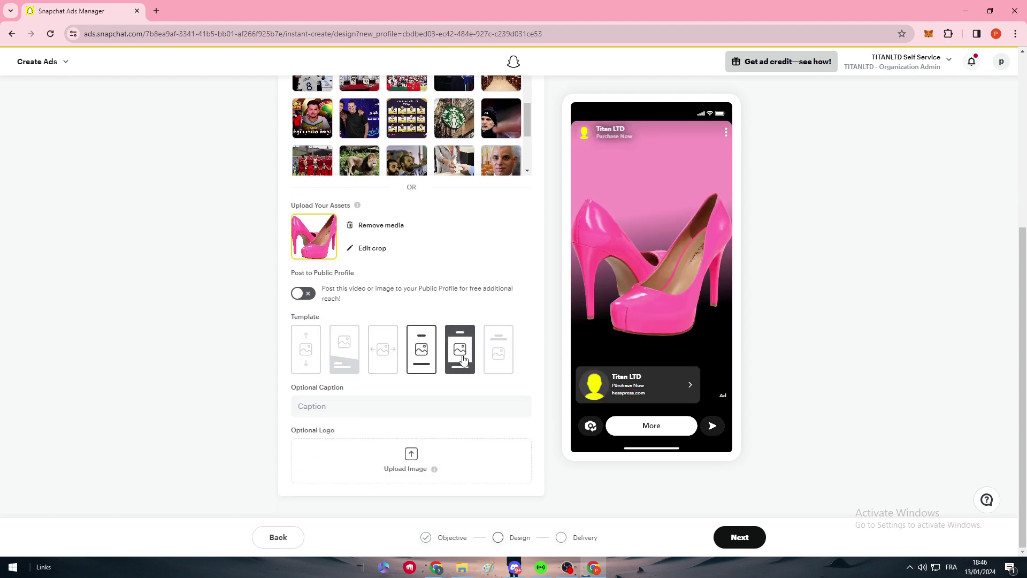
{"action": "left_click", "coordinate": [433, 360]}
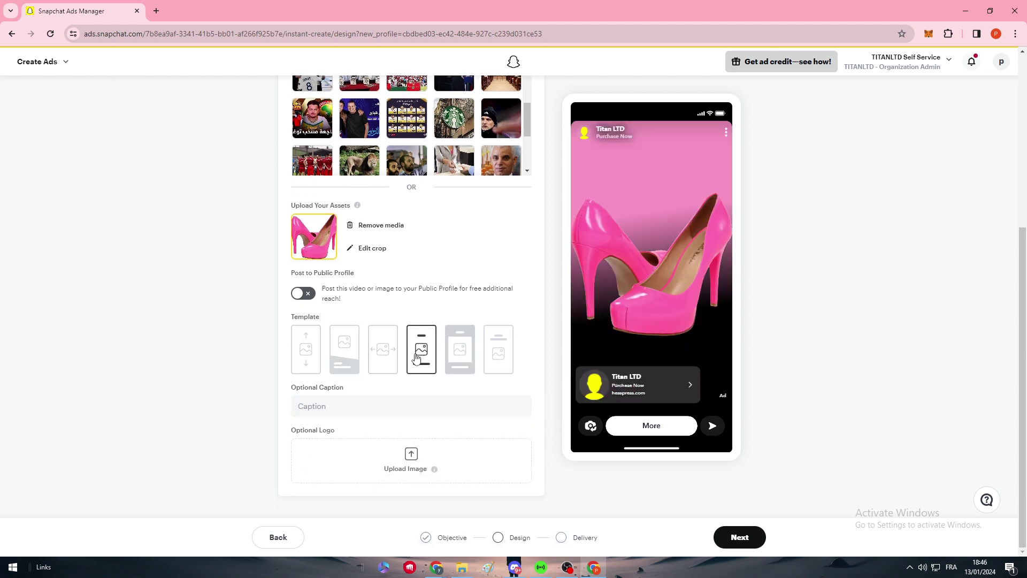
{"action": "left_click", "coordinate": [468, 358]}
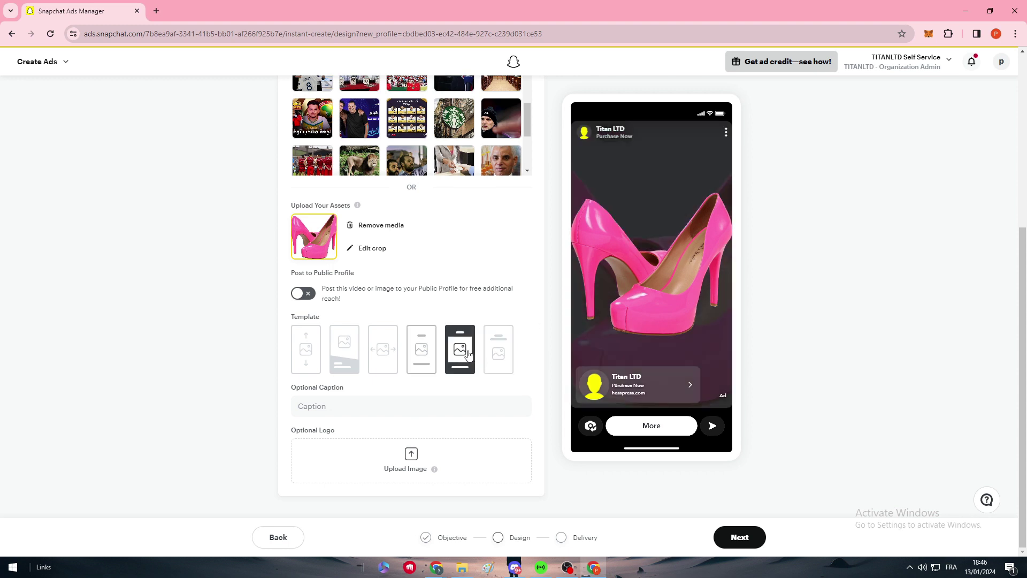
{"action": "left_click", "coordinate": [506, 354]}
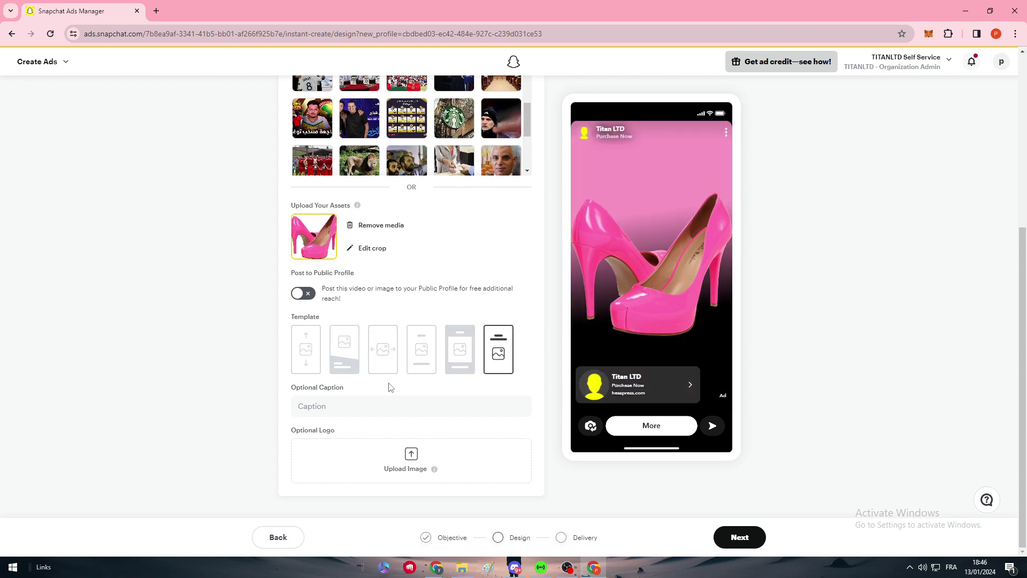
{"action": "left_click", "coordinate": [315, 404]}
{"action": "left_click", "coordinate": [252, 405]}
Step: Continue to the Deliver Your Ad step and reveal the United States location targeting
{"action": "left_click", "coordinate": [745, 542]}
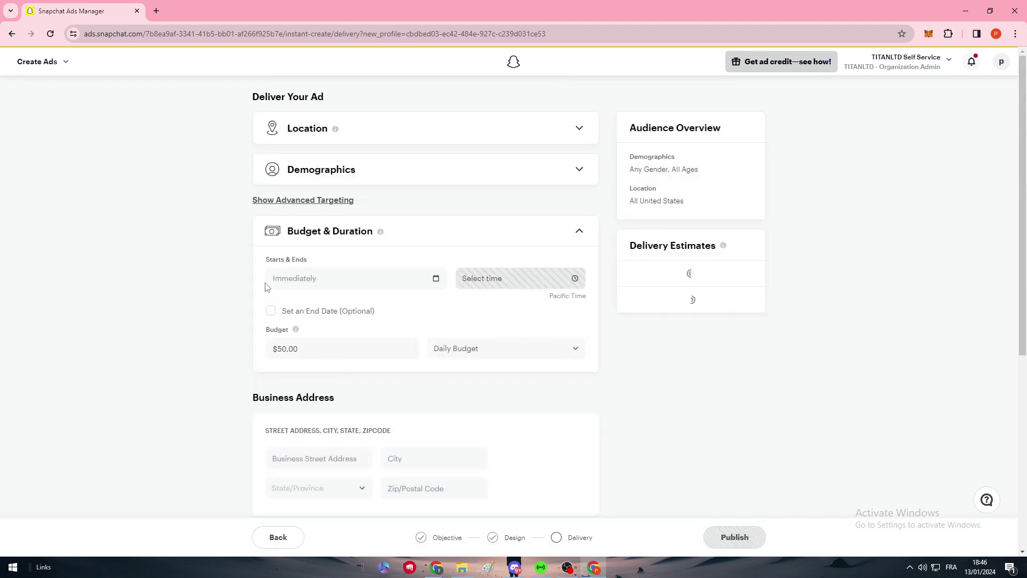
{"action": "left_click", "coordinate": [495, 132]}
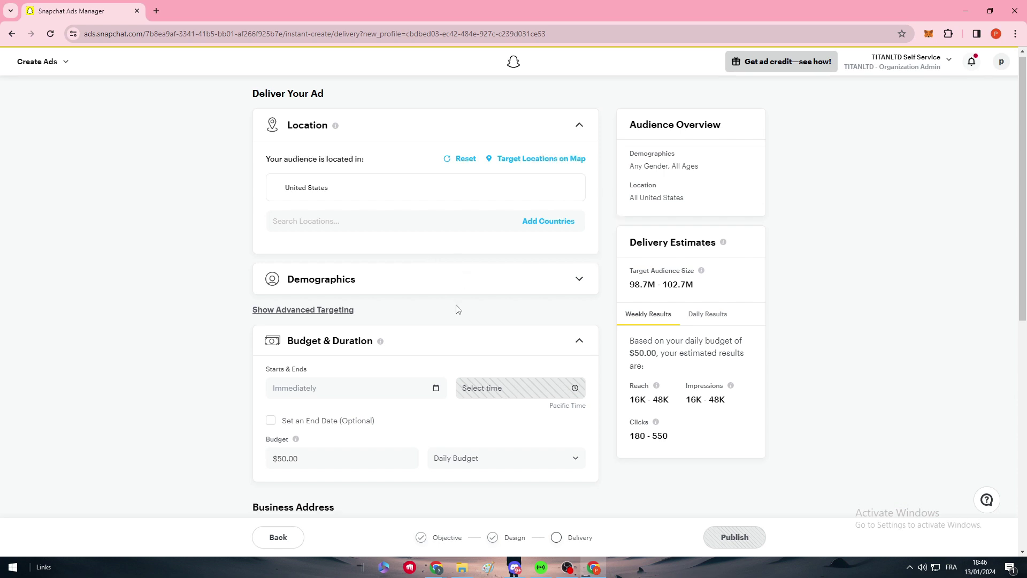
Step: Restrict the audience to females aged 28 to 40, narrowing the estimate to 14.5M–15.1M
{"action": "scroll", "coordinate": [550, 231], "scroll_direction": "down", "scroll_amount": 2}
{"action": "left_click", "coordinate": [550, 232]}
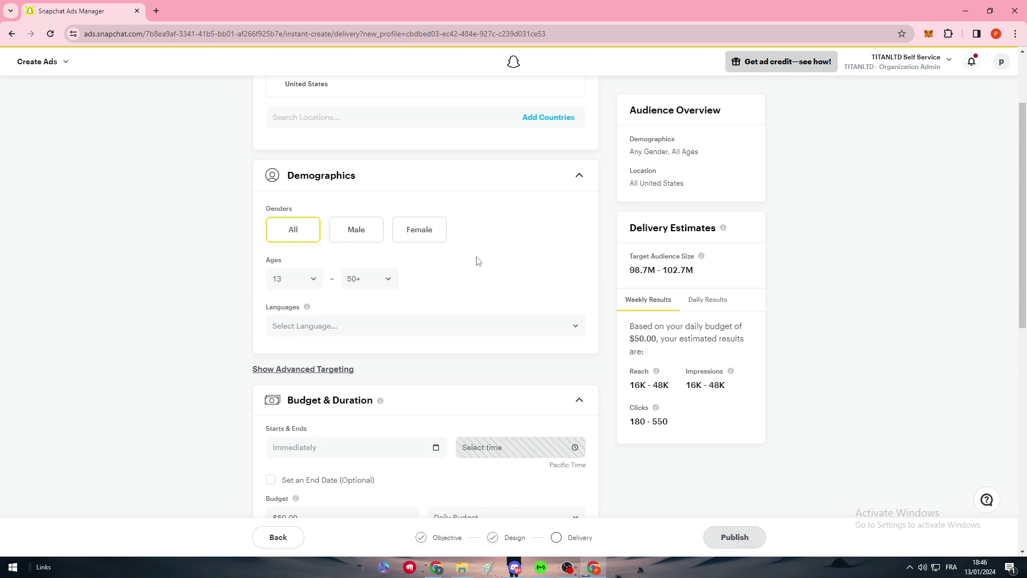
{"action": "left_click", "coordinate": [438, 233]}
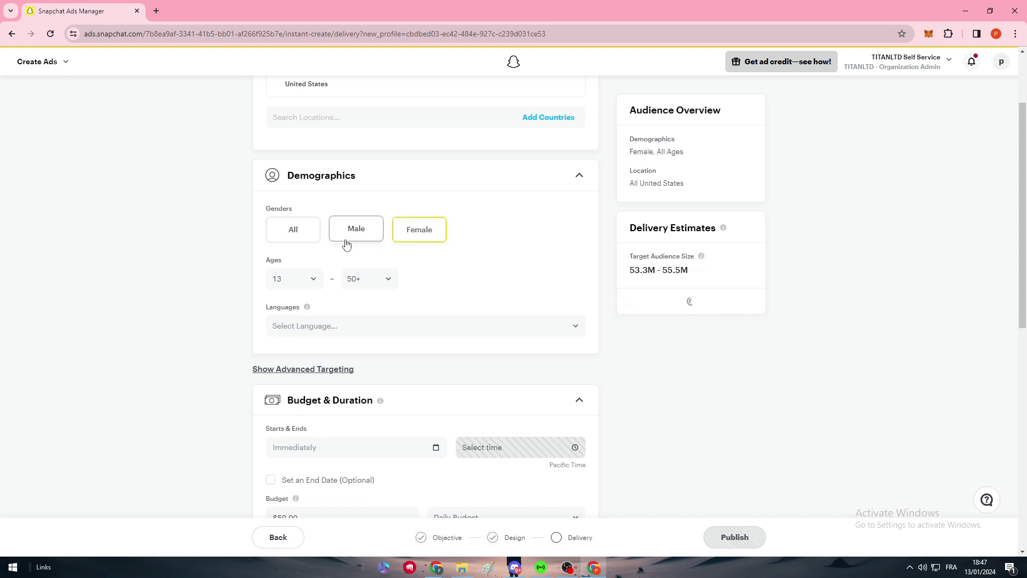
{"action": "left_click", "coordinate": [309, 283]}
{"action": "scroll", "coordinate": [280, 388], "scroll_direction": "down", "scroll_amount": 3}
{"action": "left_click", "coordinate": [287, 402]}
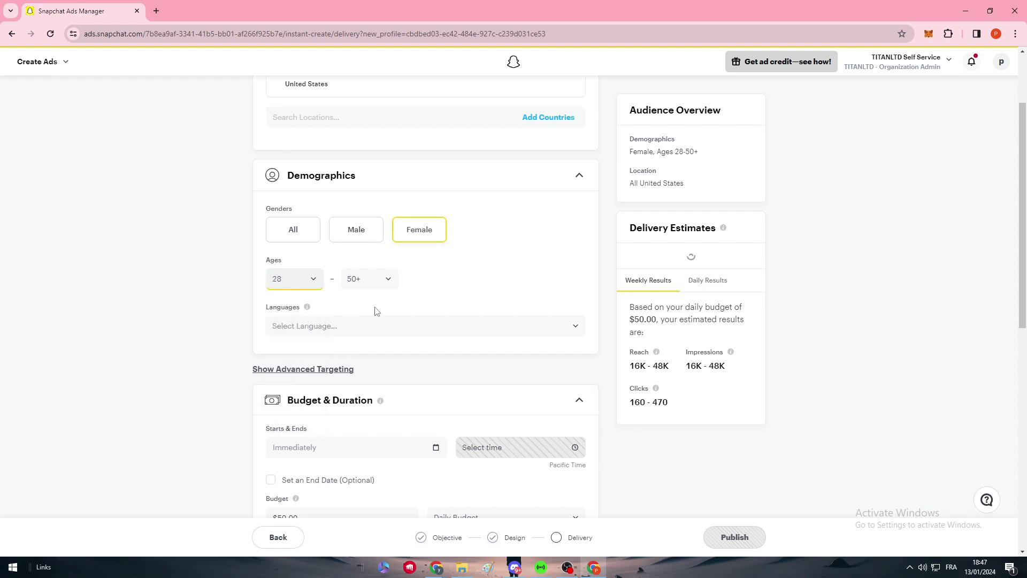
{"action": "left_click", "coordinate": [377, 286]}
{"action": "scroll", "coordinate": [370, 375], "scroll_direction": "down", "scroll_amount": 5}
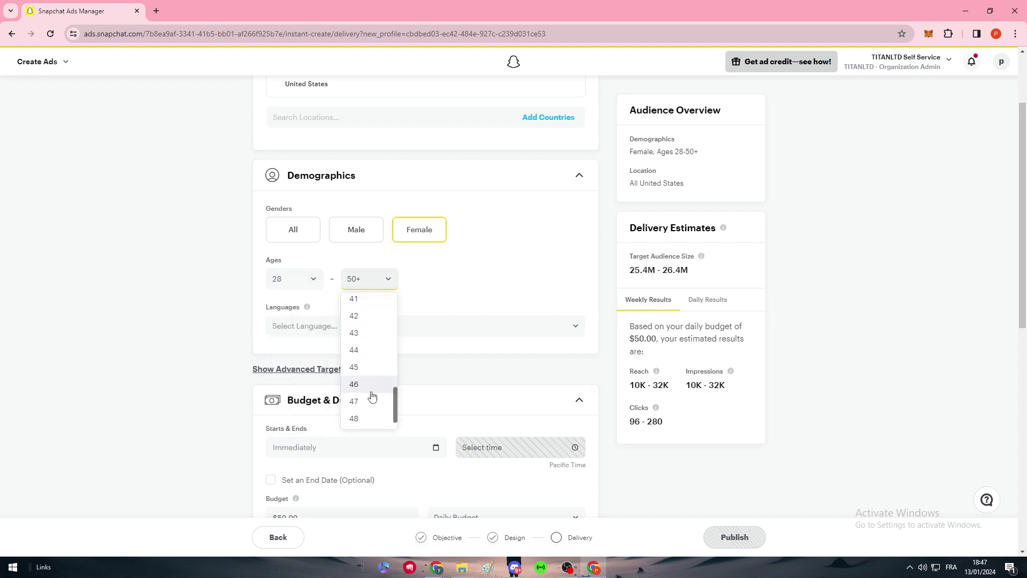
{"action": "scroll", "coordinate": [371, 395], "scroll_direction": "up", "scroll_amount": 2}
{"action": "left_click", "coordinate": [356, 352]}
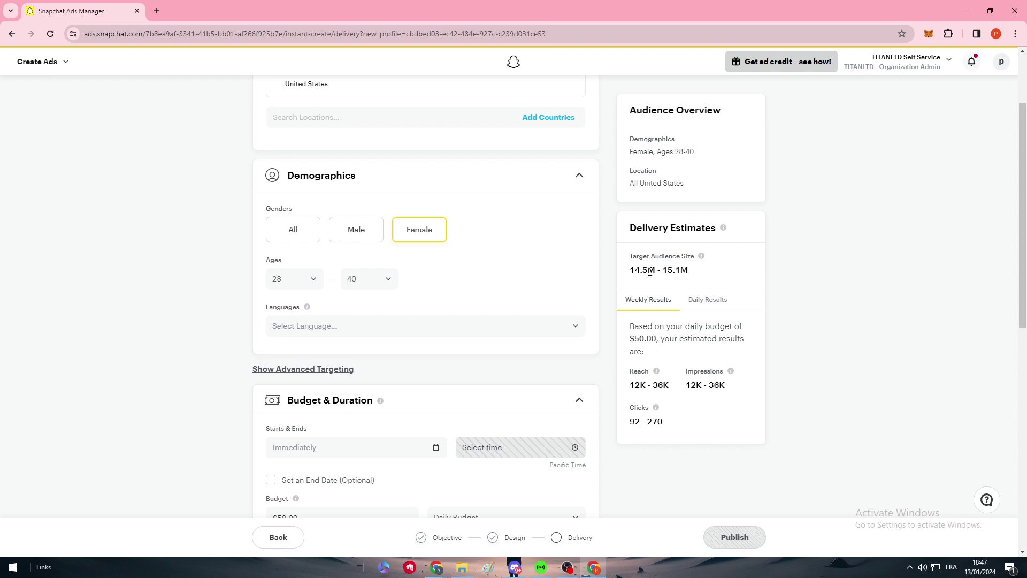
{"action": "scroll", "coordinate": [489, 277], "scroll_direction": "down", "scroll_amount": 2}
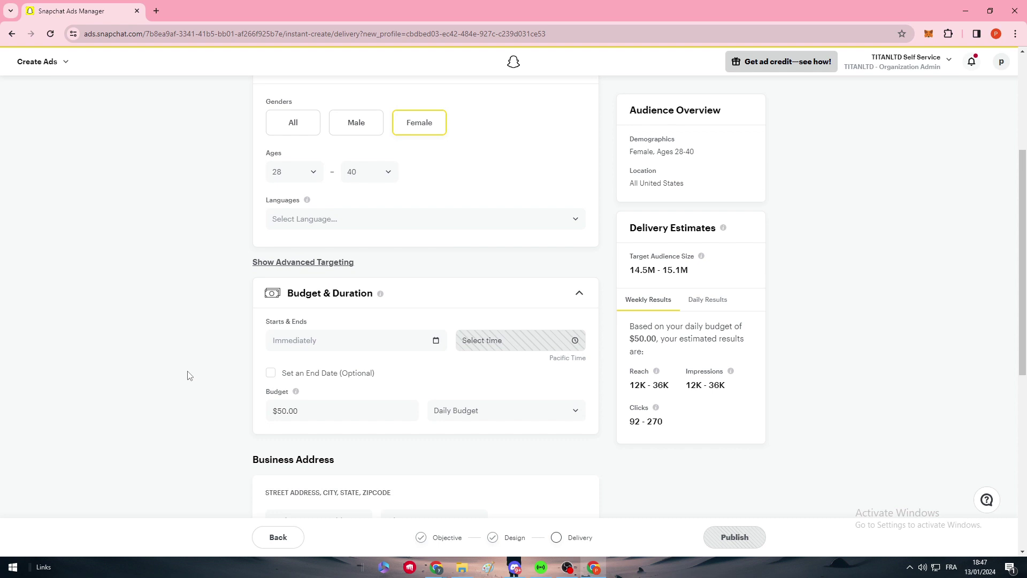
{"action": "scroll", "coordinate": [321, 321], "scroll_direction": "down", "scroll_amount": 1}
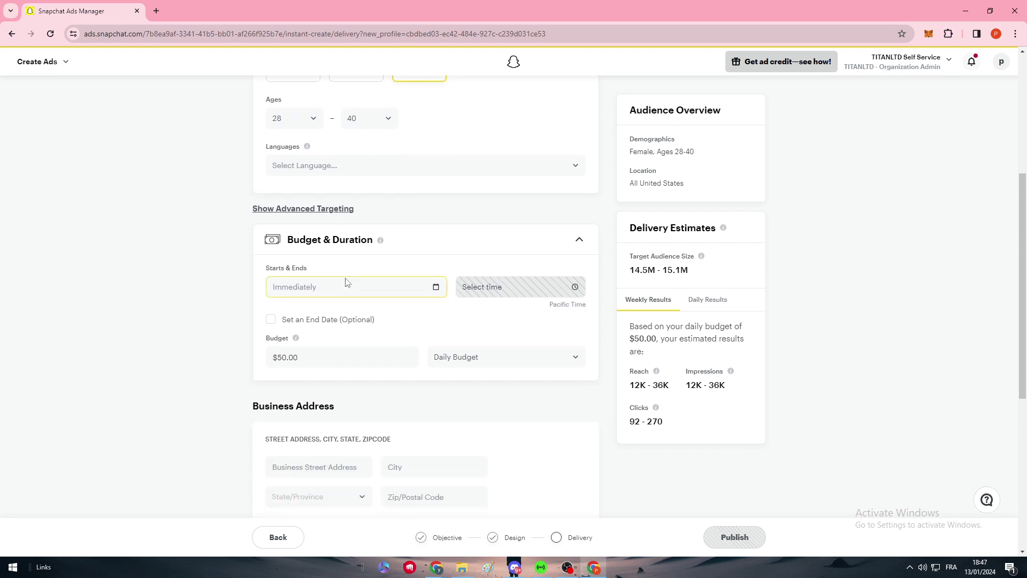
{"action": "scroll", "coordinate": [346, 283], "scroll_direction": "down", "scroll_amount": 6}
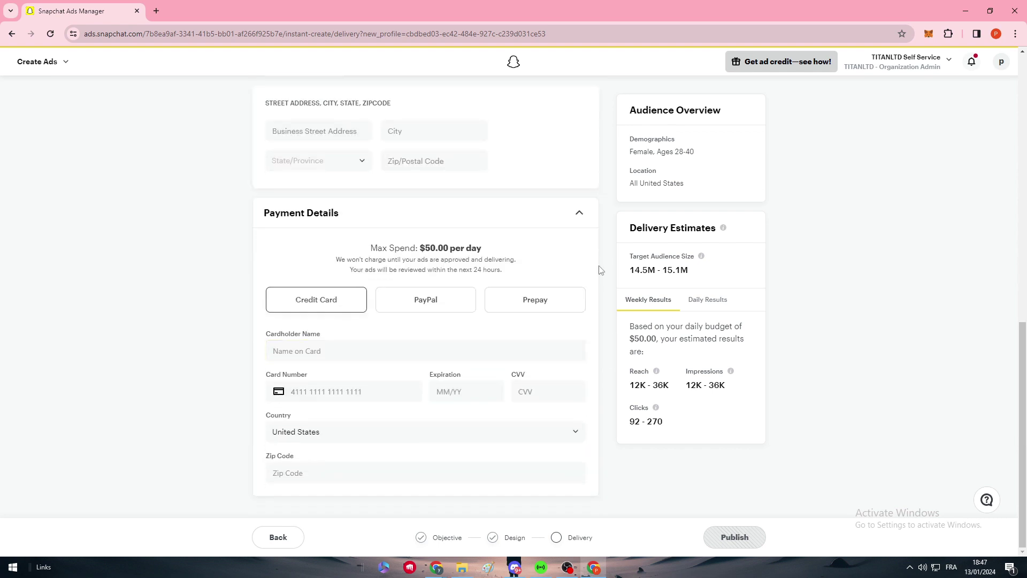